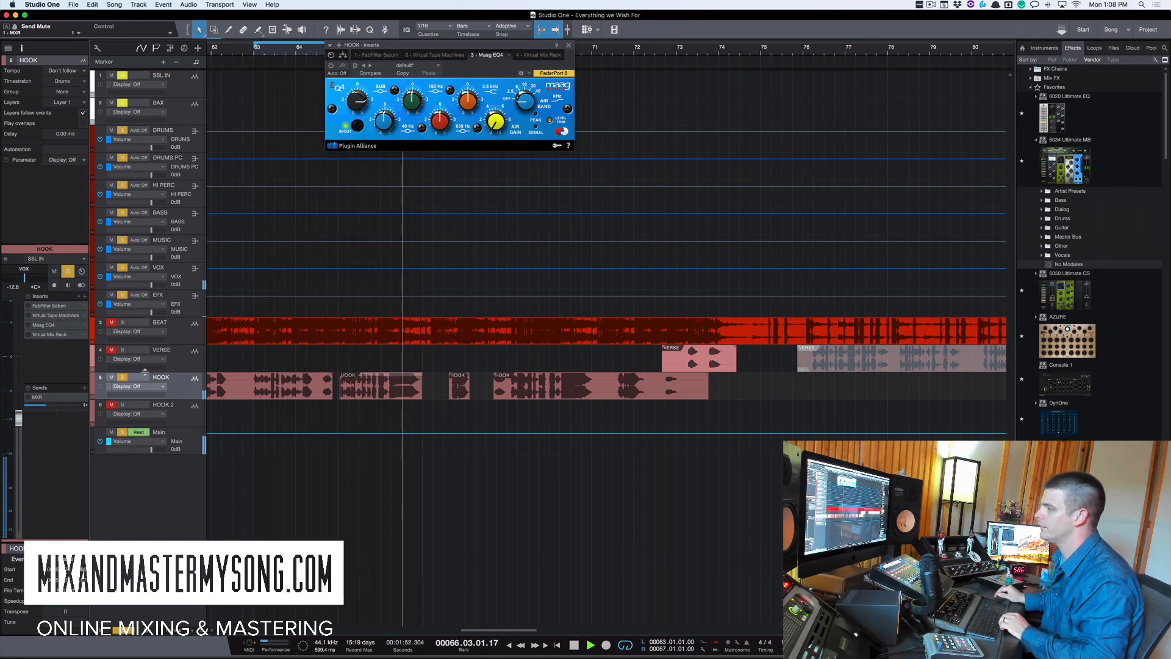
- Open the FabFilter Saturn insert on the HOOK track and set its saturation style to Warm Tape
{"action": "key", "text": "space"}
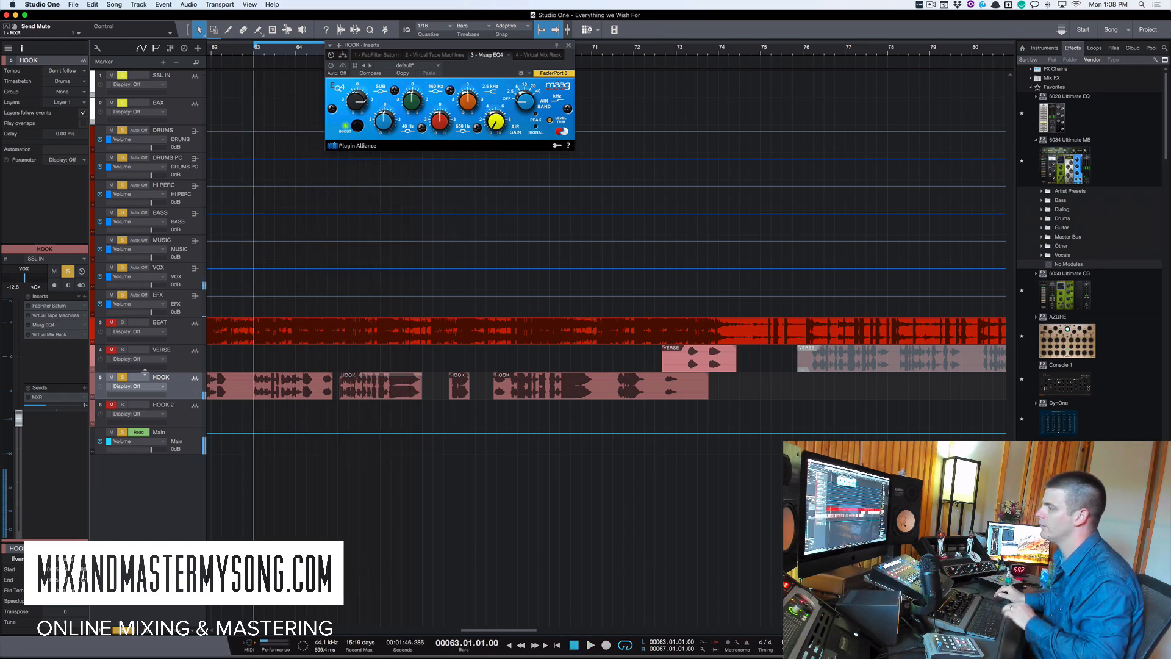
{"action": "double_click", "coordinate": [32, 307]}
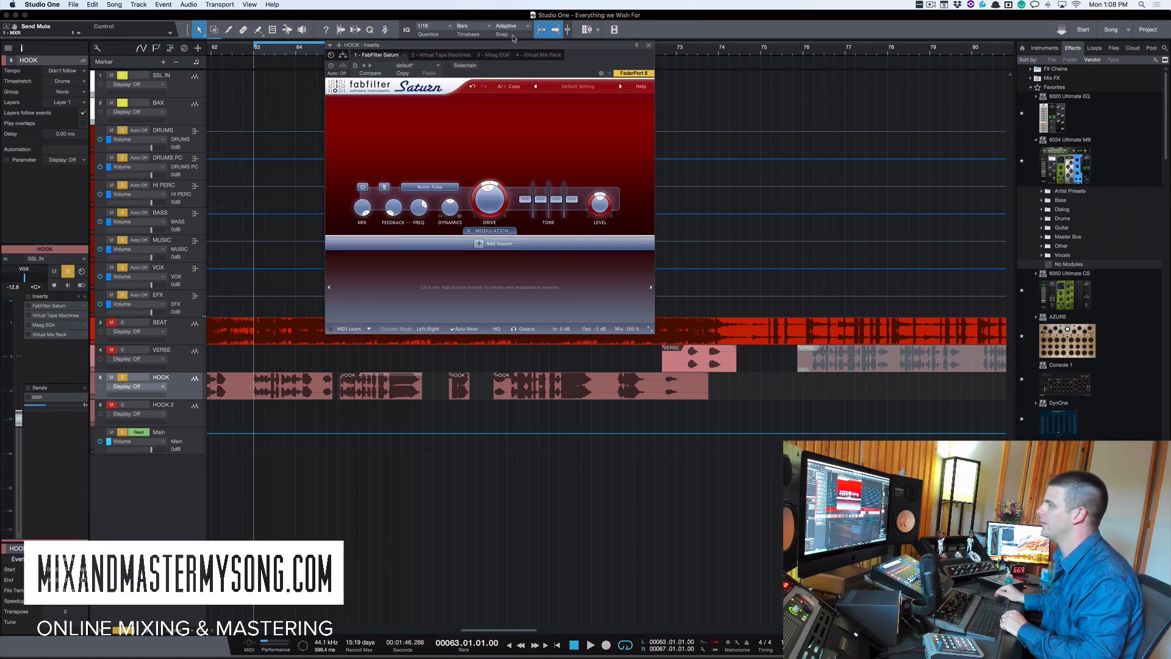
{"action": "left_click_drag", "start_coordinate": [514, 45], "coordinate": [489, 45]}
{"action": "left_click", "coordinate": [306, 65]}
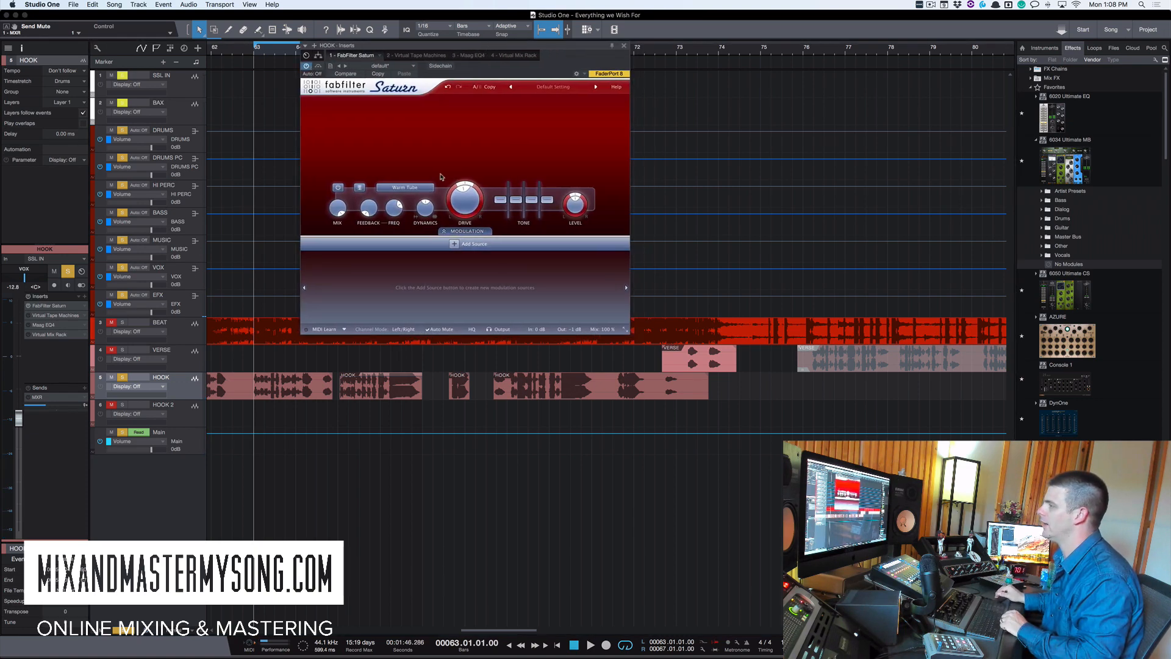
{"action": "left_click", "coordinate": [419, 189]}
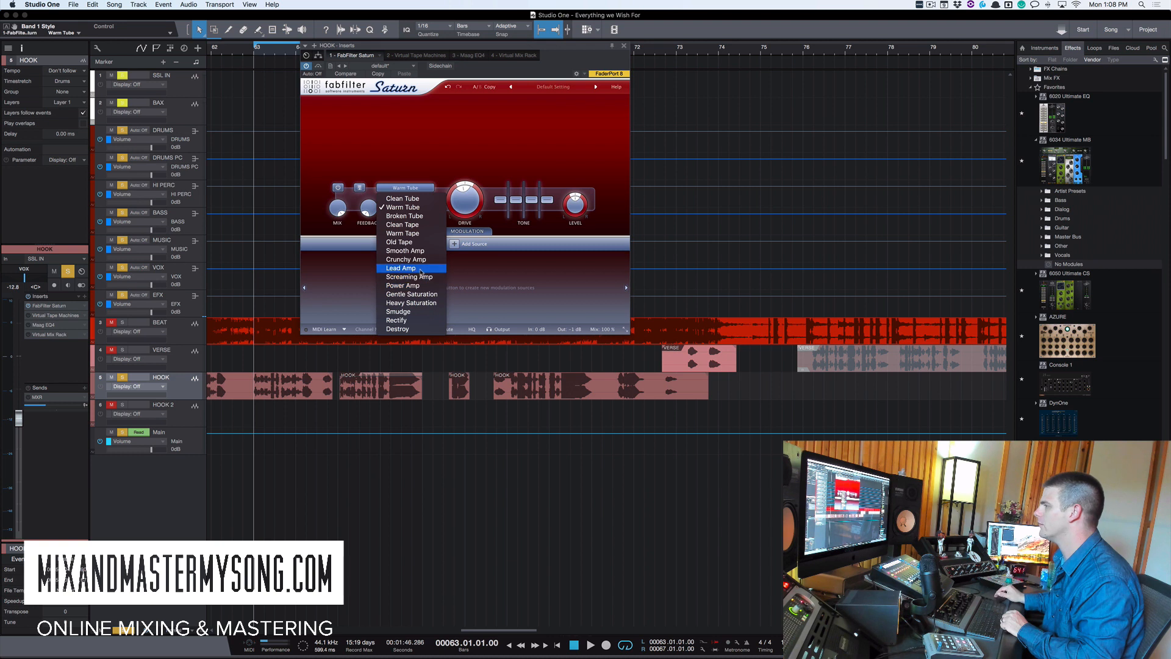
{"action": "left_click", "coordinate": [403, 233]}
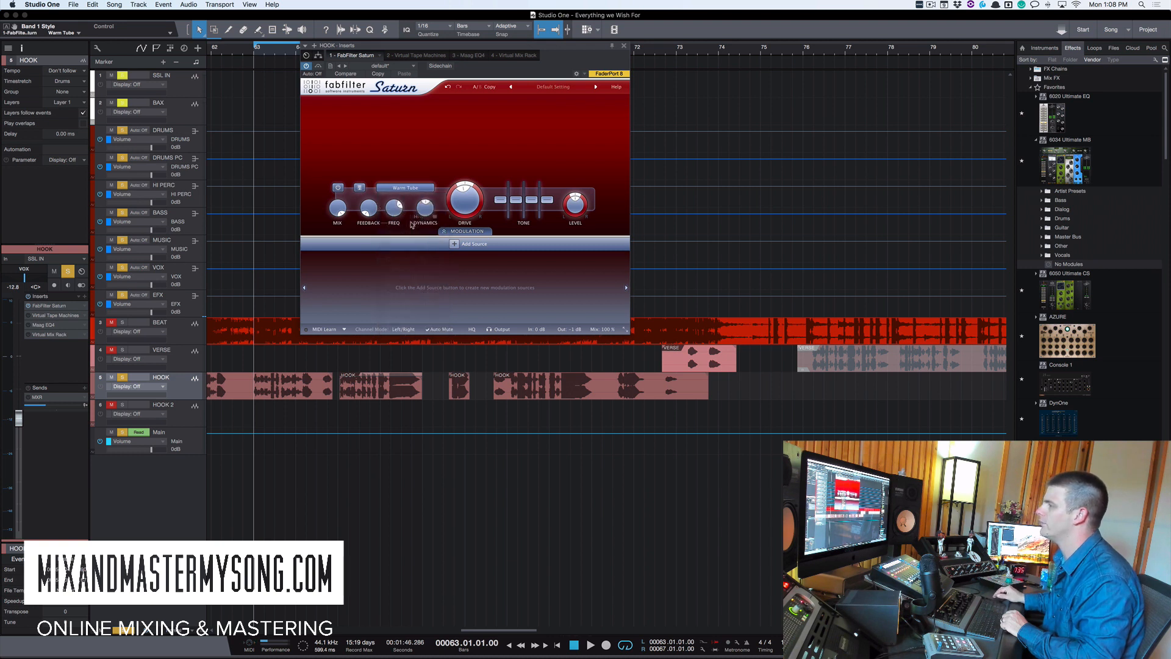
- Raise Saturn's Band 1 Drive to about 40% while auditioning the hook
{"action": "mouse_move", "coordinate": [467, 214]}
{"action": "left_mouse_down"}
{"action": "mouse_move", "coordinate": [471, 143]}
{"action": "mouse_move", "coordinate": [460, 200]}
{"action": "left_mouse_up"}
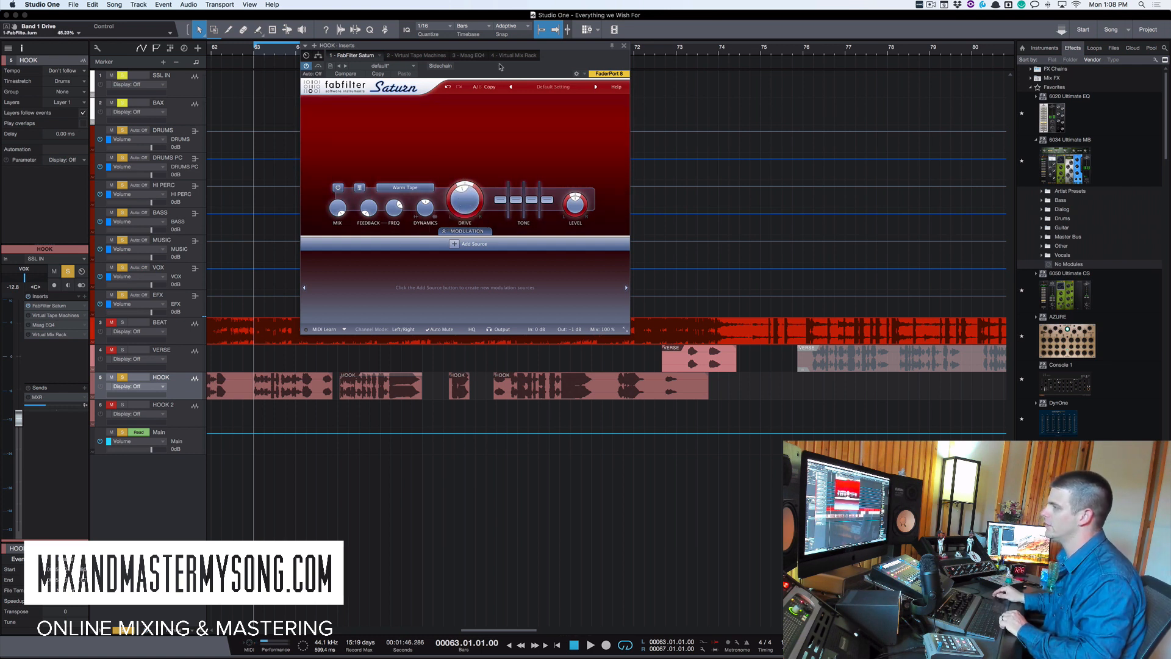
{"action": "key", "text": "space"}
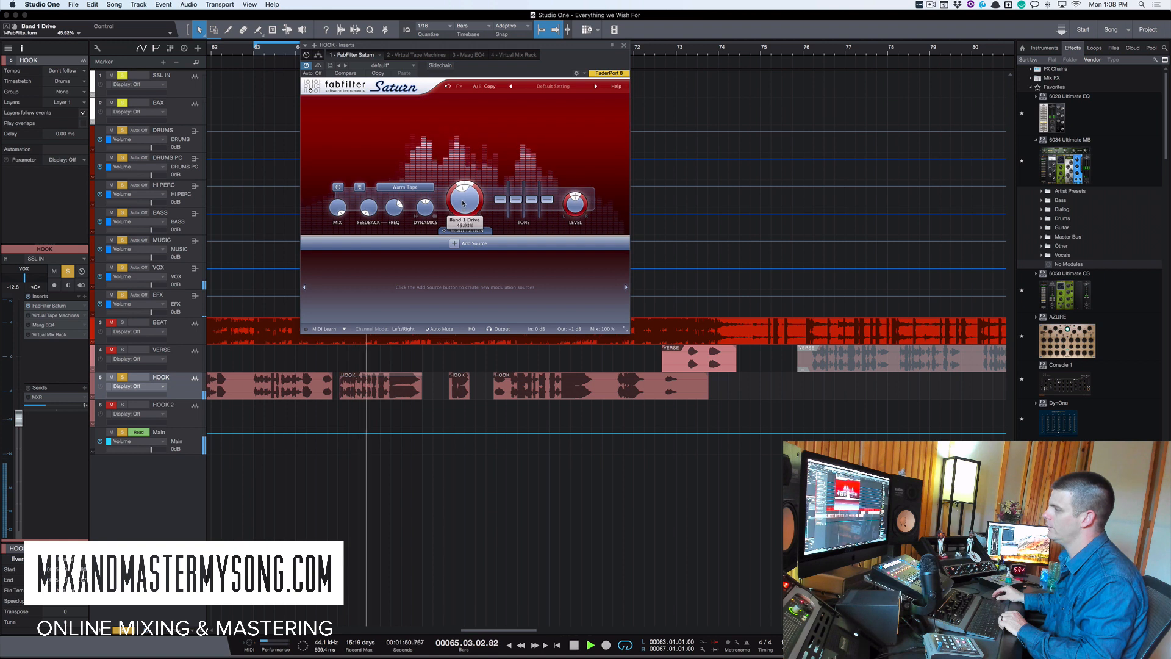
{"action": "left_click_drag", "start_coordinate": [462, 206], "coordinate": [463, 203]}
{"action": "key", "text": "space"}
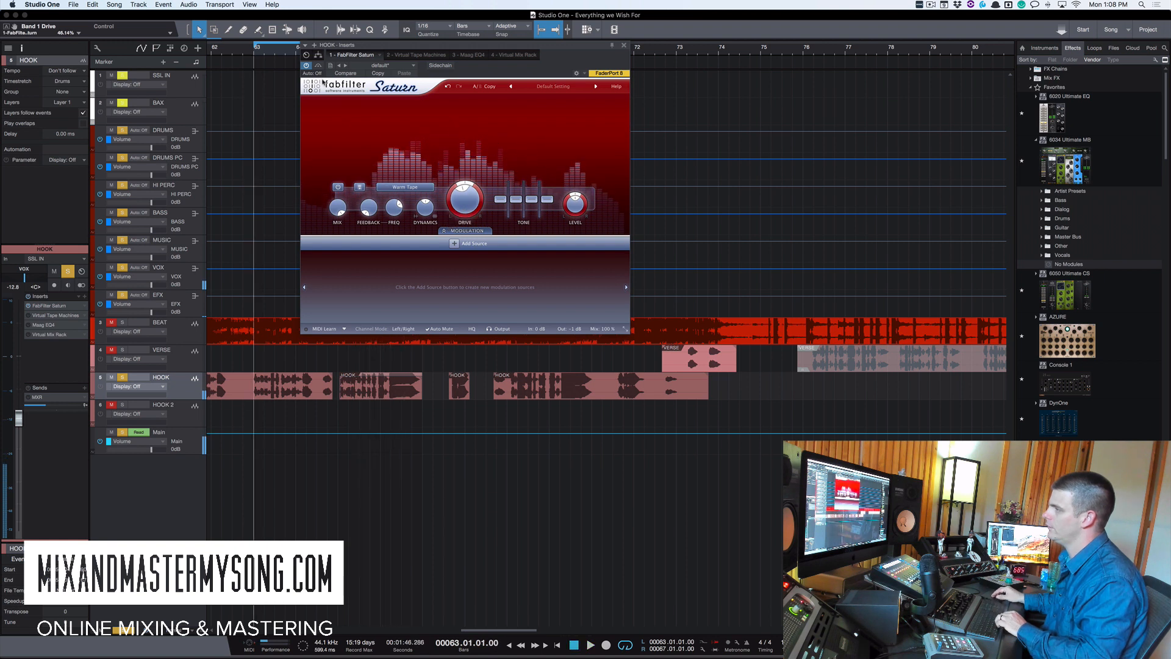
- Toggle Saturn's bypass during playback to compare the saturated and dry vocal
{"action": "left_click", "coordinate": [319, 66]}
{"action": "key", "text": "space"}
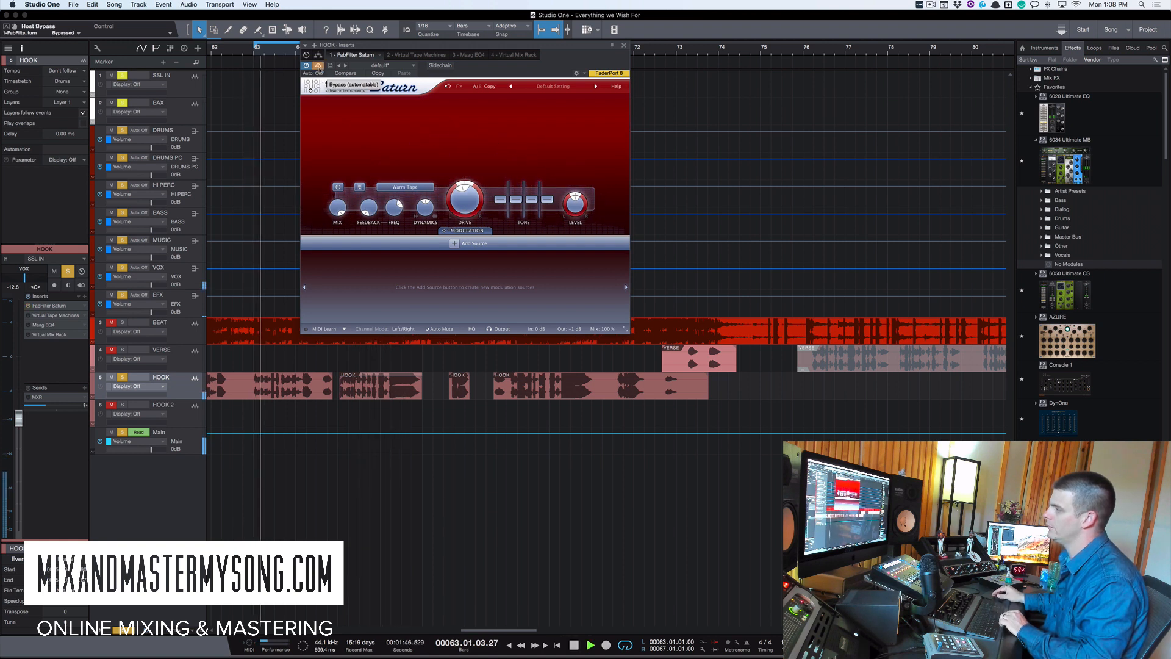
{"action": "key", "text": "space"}
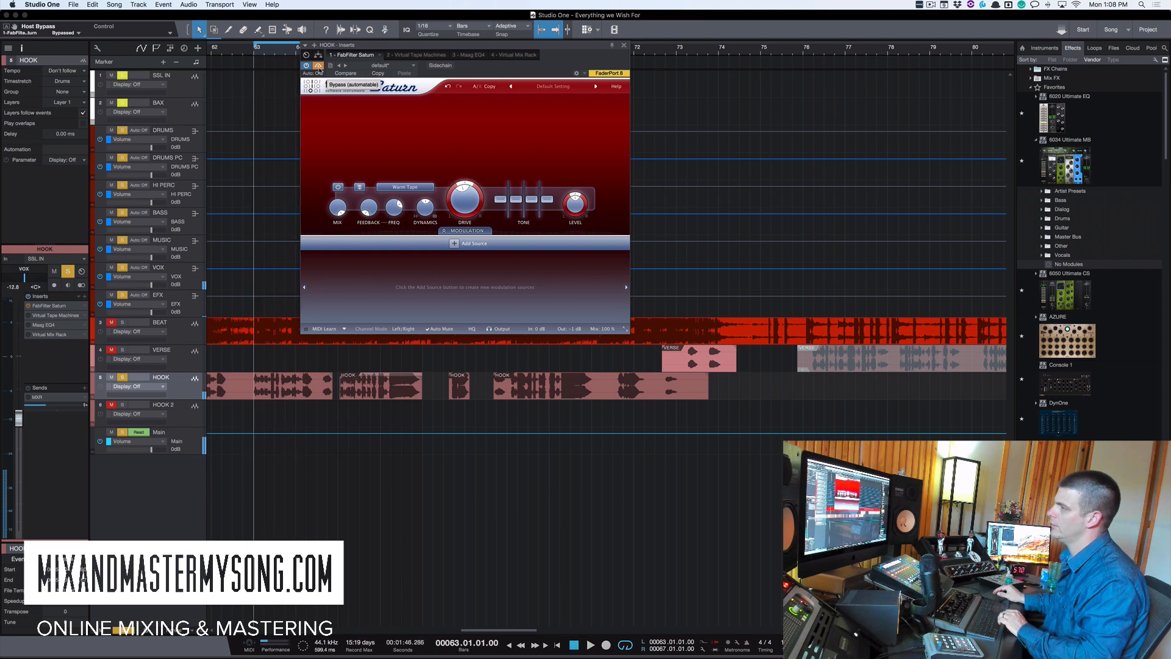
{"action": "left_click", "coordinate": [319, 67]}
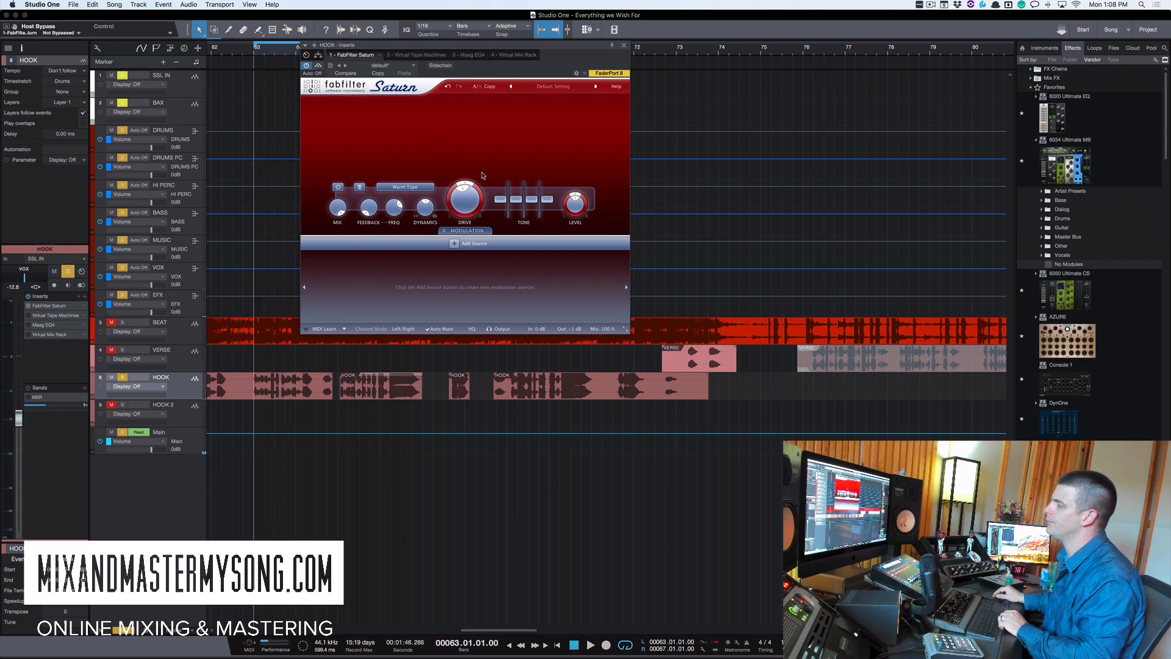
- Raise Saturn's Band 1 Presence slider slightly and play the hook
{"action": "mouse_move", "coordinate": [469, 203]}
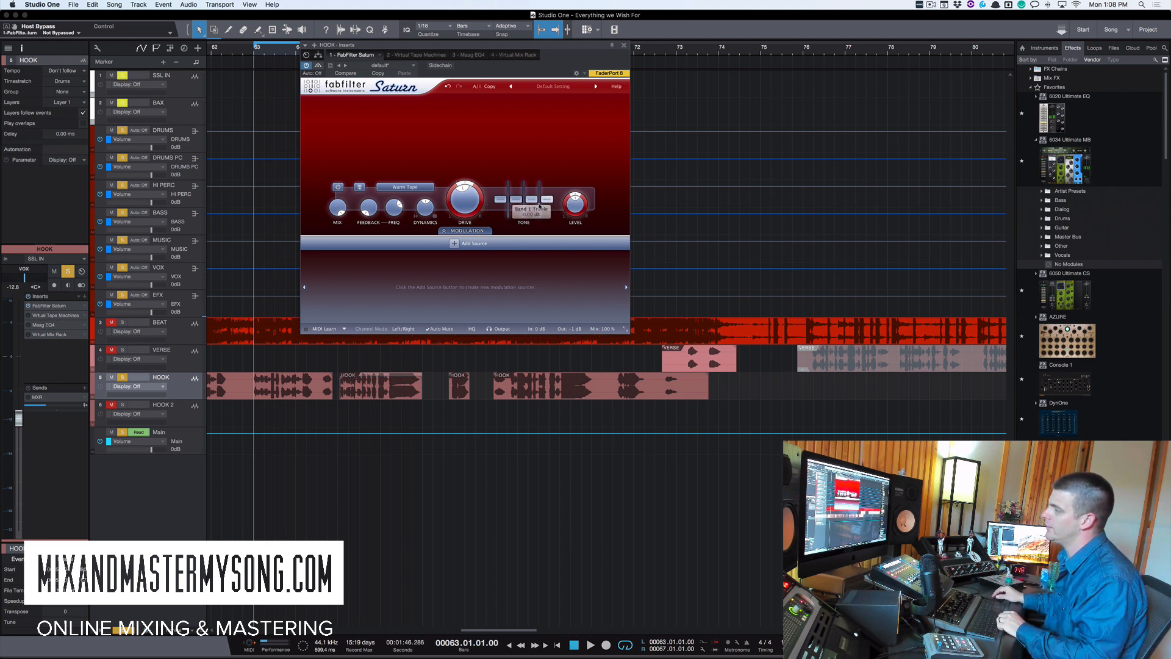
{"action": "mouse_move", "coordinate": [540, 208]}
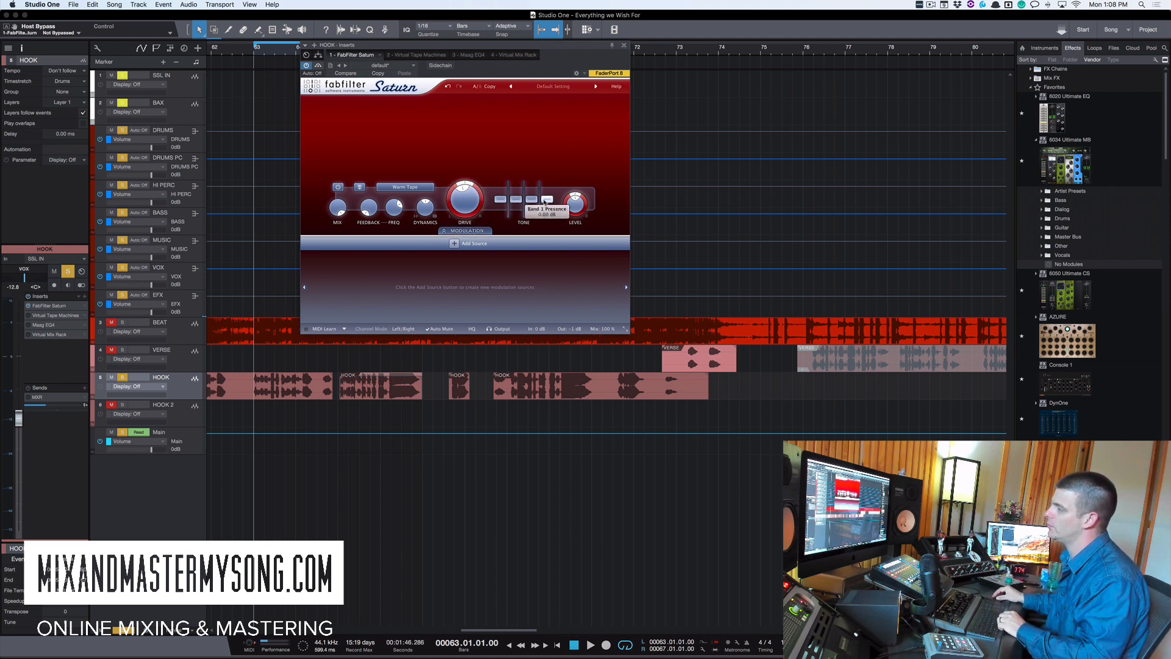
{"action": "left_click_drag", "start_coordinate": [547, 199], "coordinate": [547, 193]}
{"action": "key", "text": "space"}
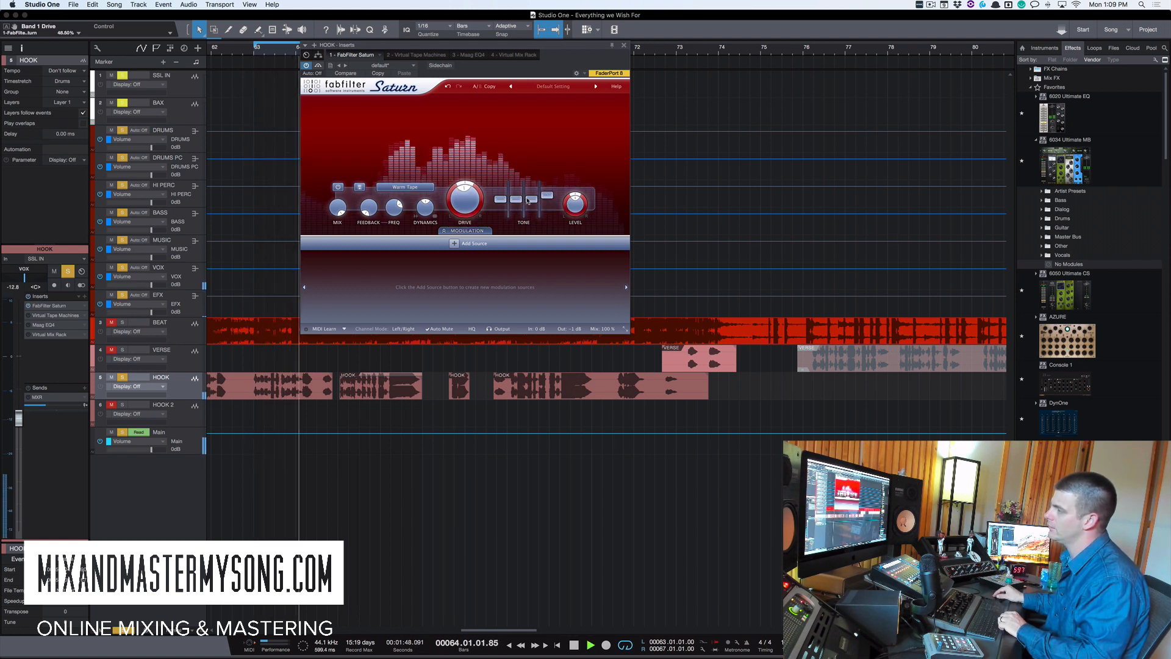
- Lower Saturn's Band 1 Mid to about -0.9 dB and compare against the bypassed sound
{"action": "mouse_move", "coordinate": [518, 206]}
{"action": "left_click_drag", "start_coordinate": [519, 205], "coordinate": [518, 209]}
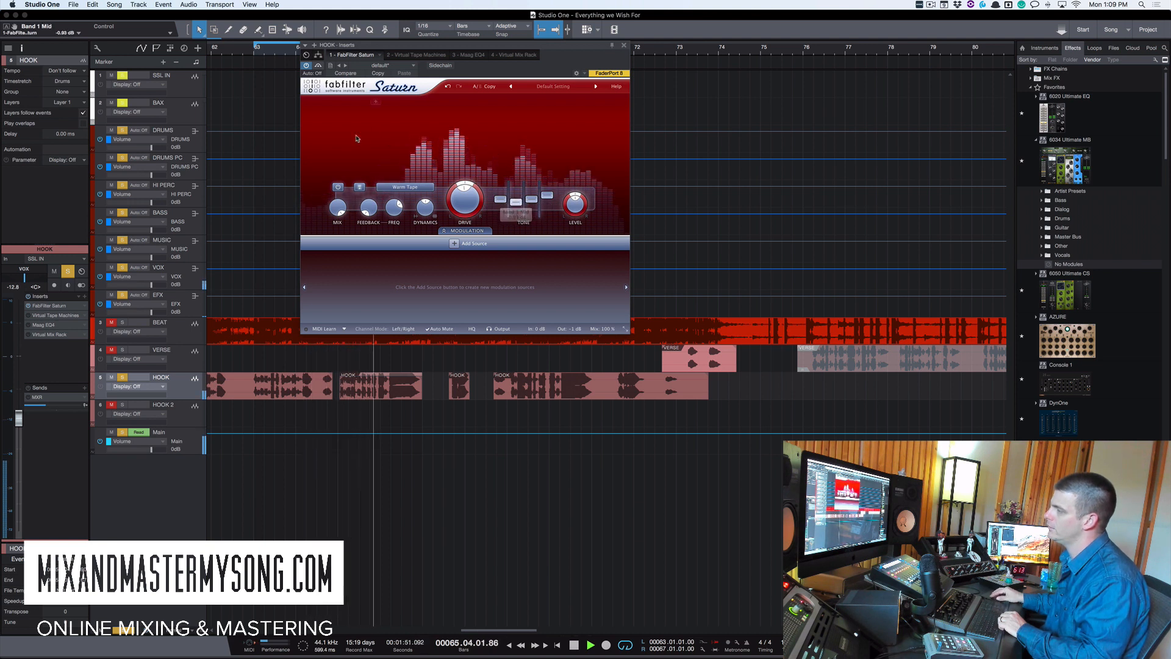
{"action": "left_click", "coordinate": [318, 65]}
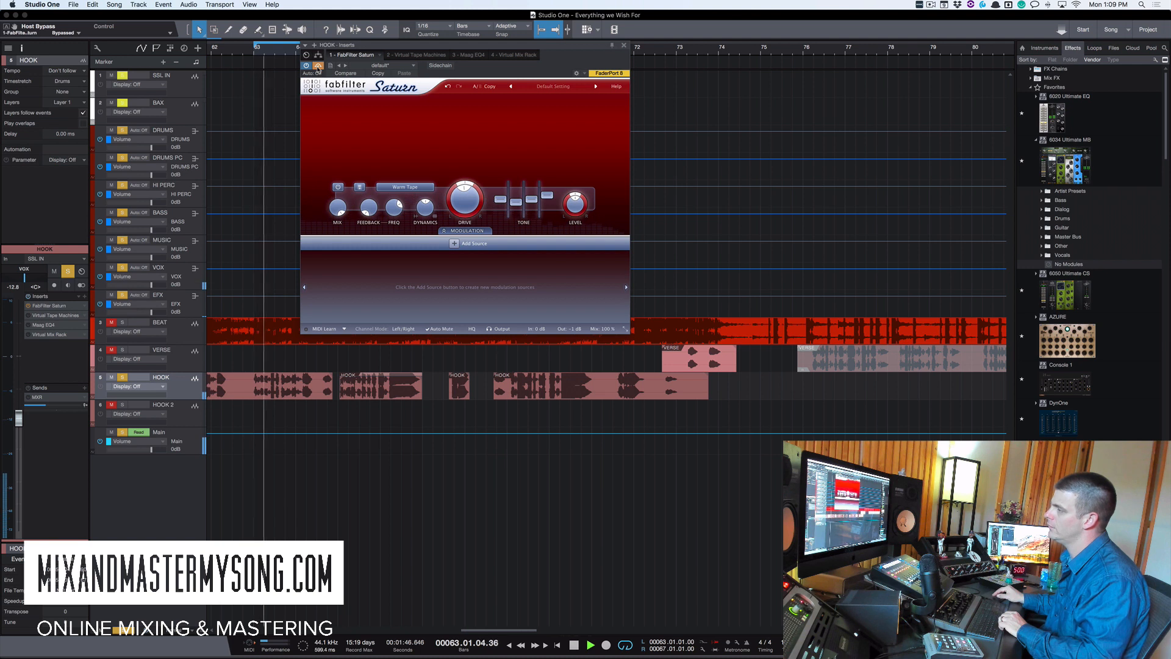
{"action": "key", "text": "space"}
{"action": "left_click", "coordinate": [318, 65]}
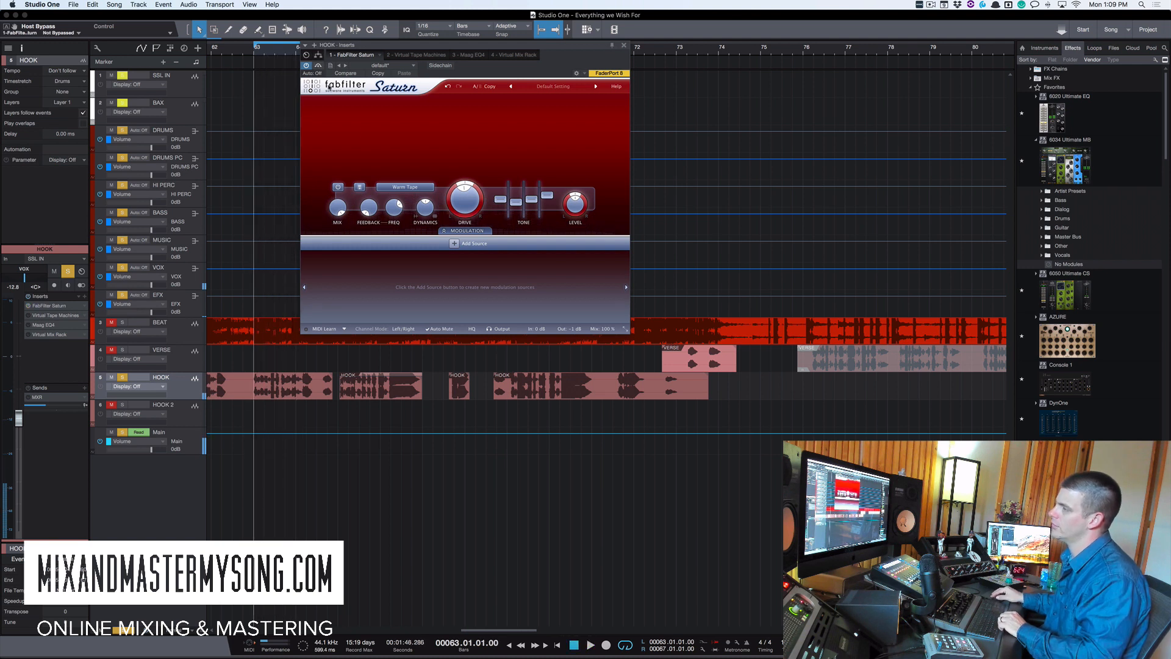
- Switch Saturn's saturation style to Warm Tube
{"action": "left_click", "coordinate": [405, 188]}
{"action": "left_click", "coordinate": [414, 200]}
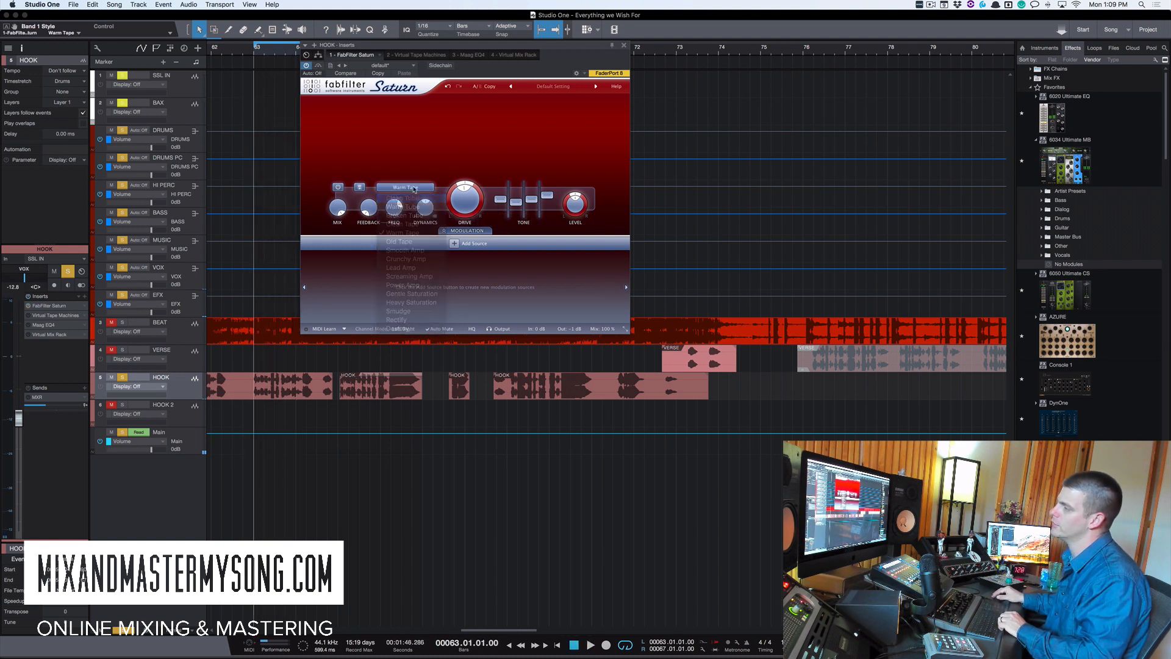
{"action": "left_click", "coordinate": [408, 187]}
{"action": "left_click", "coordinate": [419, 209]}
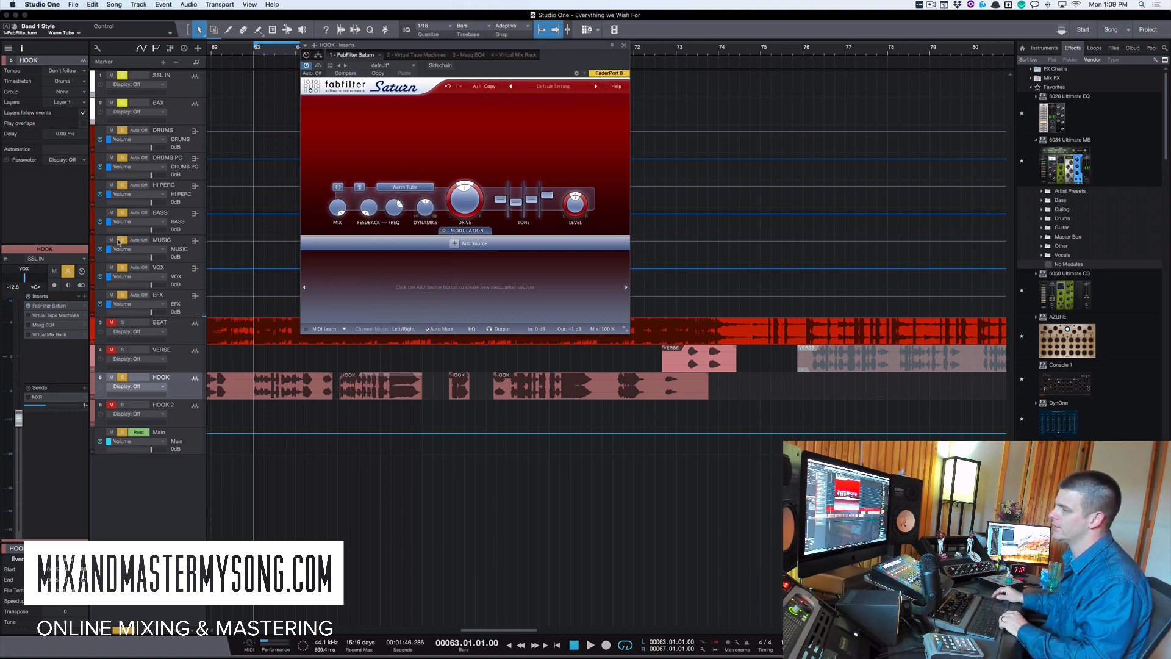
- Open the Virtual Tape Machines insert and set its tape type to FG456
{"action": "left_click", "coordinate": [50, 316]}
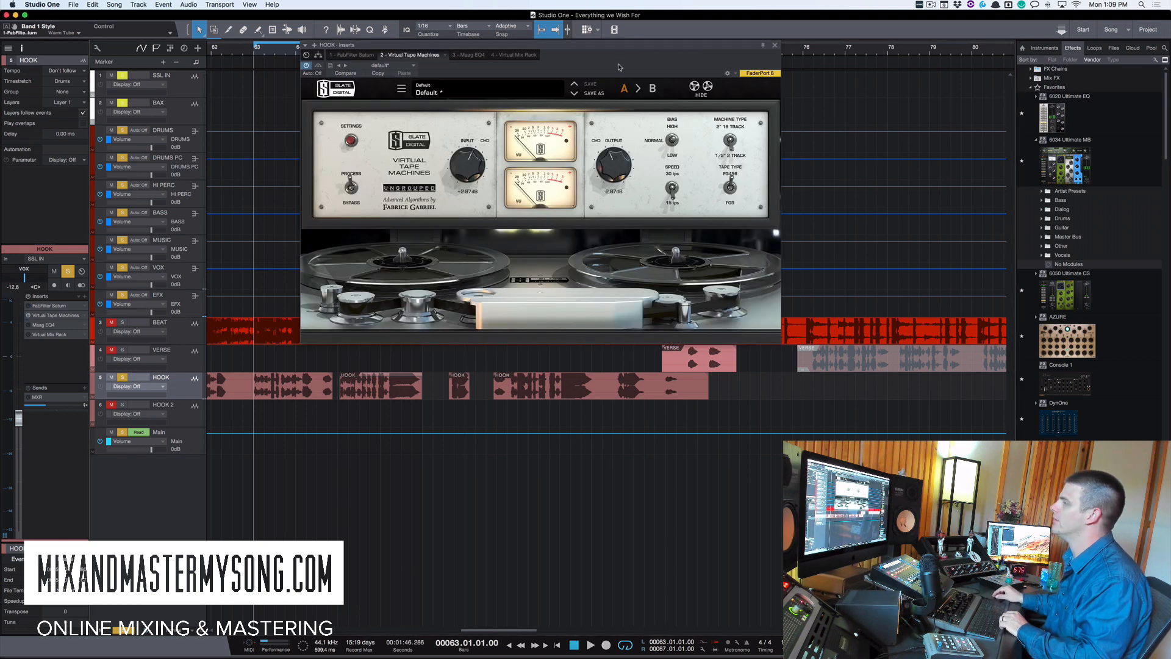
{"action": "left_click_drag", "start_coordinate": [620, 67], "coordinate": [541, 64]}
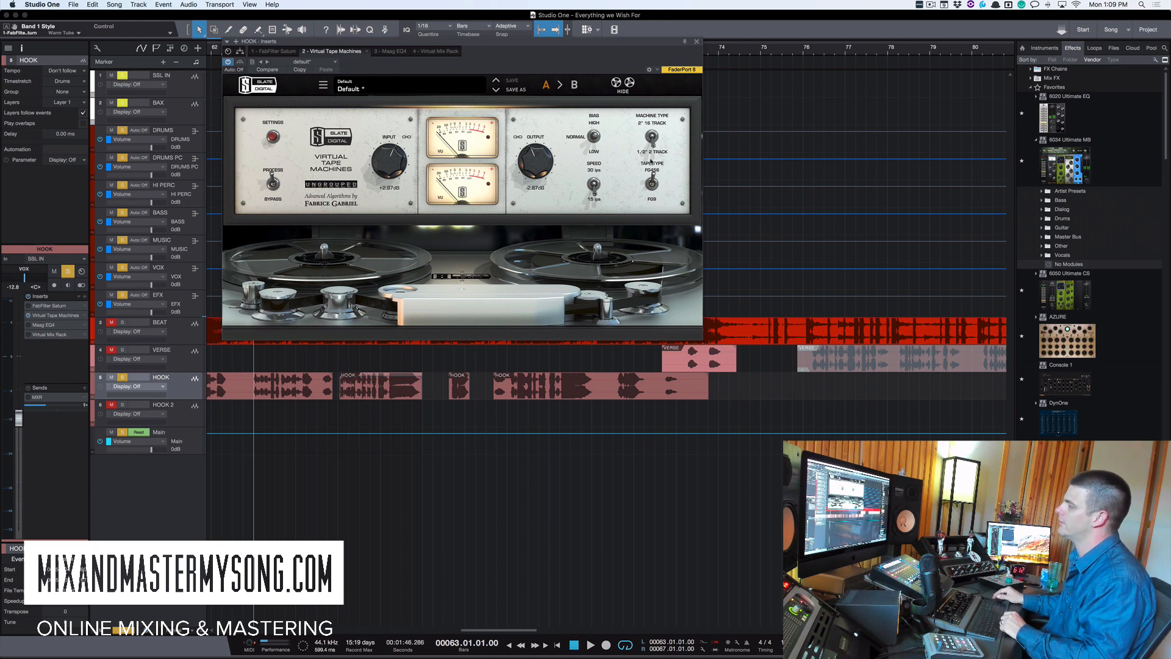
{"action": "left_click", "coordinate": [655, 180]}
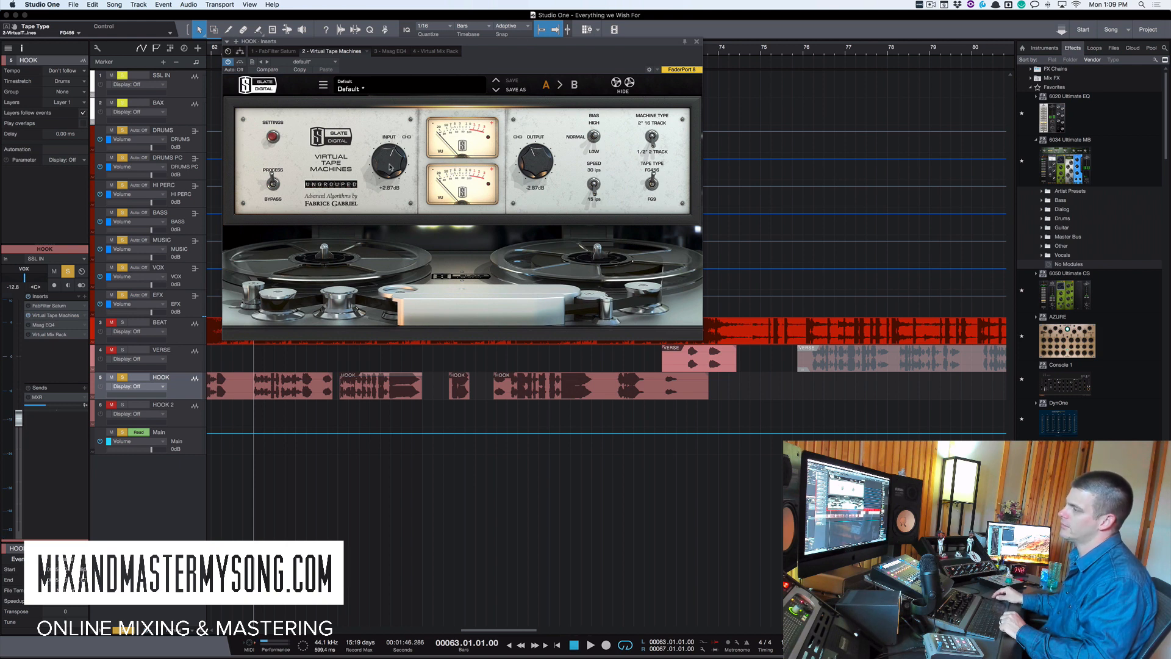
- Raise the tape machine's input gain to about +5 dB while playing the hook
{"action": "key", "text": "space"}
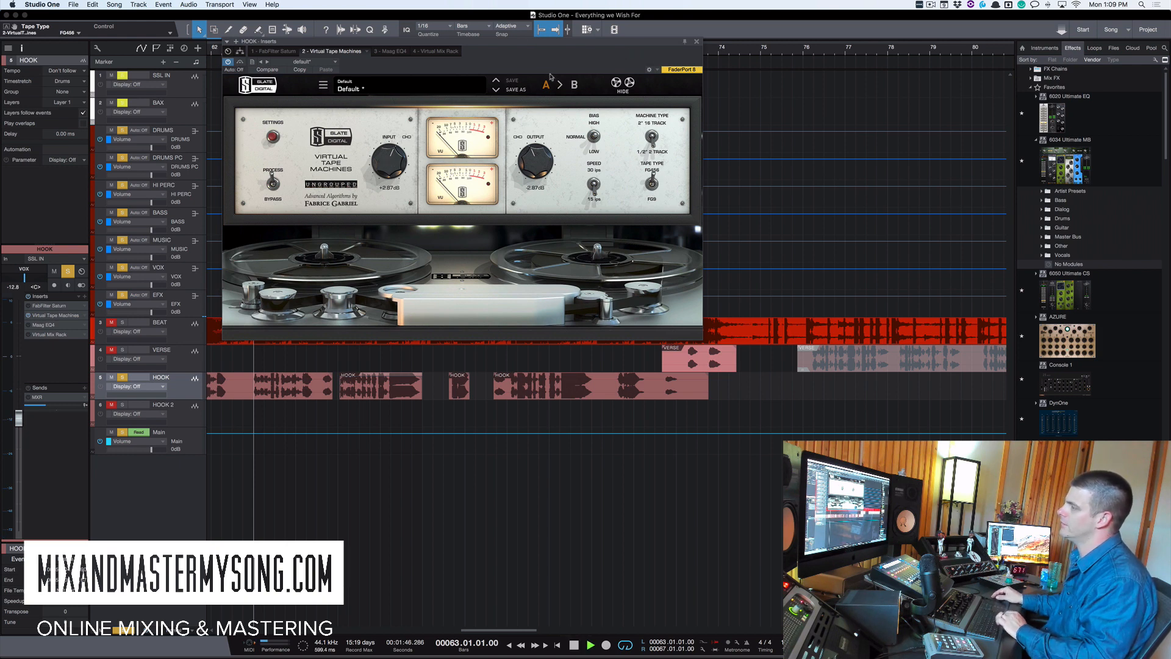
{"action": "mouse_move", "coordinate": [391, 168]}
{"action": "left_mouse_down"}
{"action": "mouse_move", "coordinate": [392, 136]}
{"action": "mouse_move", "coordinate": [392, 161]}
{"action": "left_mouse_up"}
{"action": "key", "text": "space"}
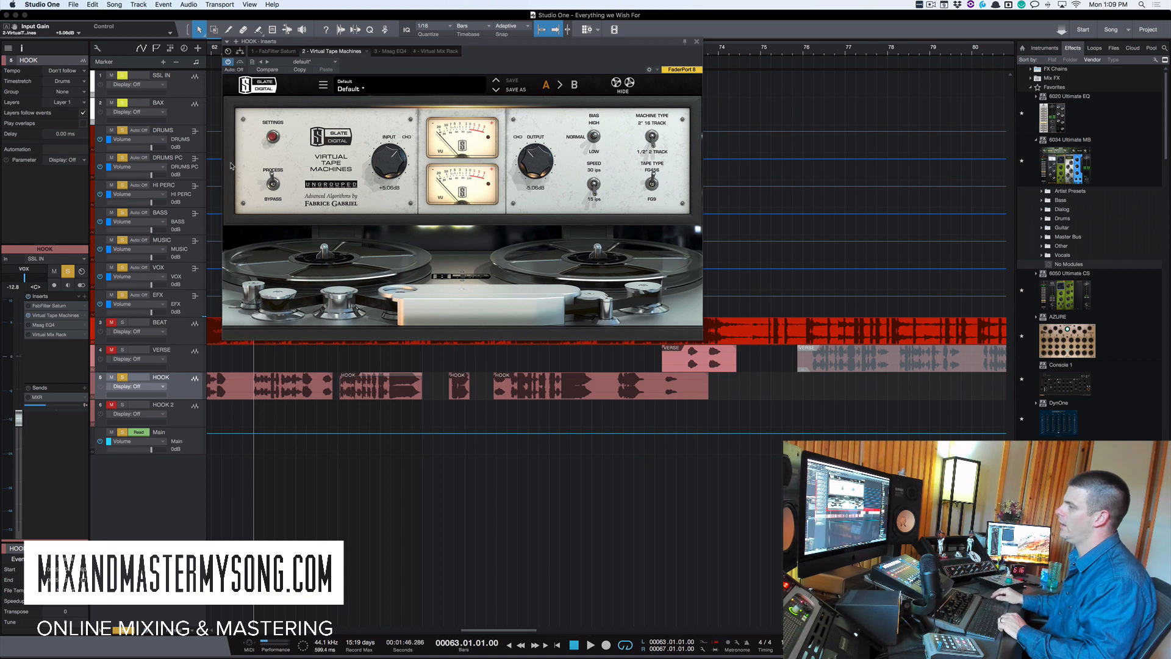
- Compare the tape machine with its bypass toggled during playback, then close its window
{"action": "left_click_drag", "start_coordinate": [583, 43], "coordinate": [649, 48]}
{"action": "key", "text": "space"}
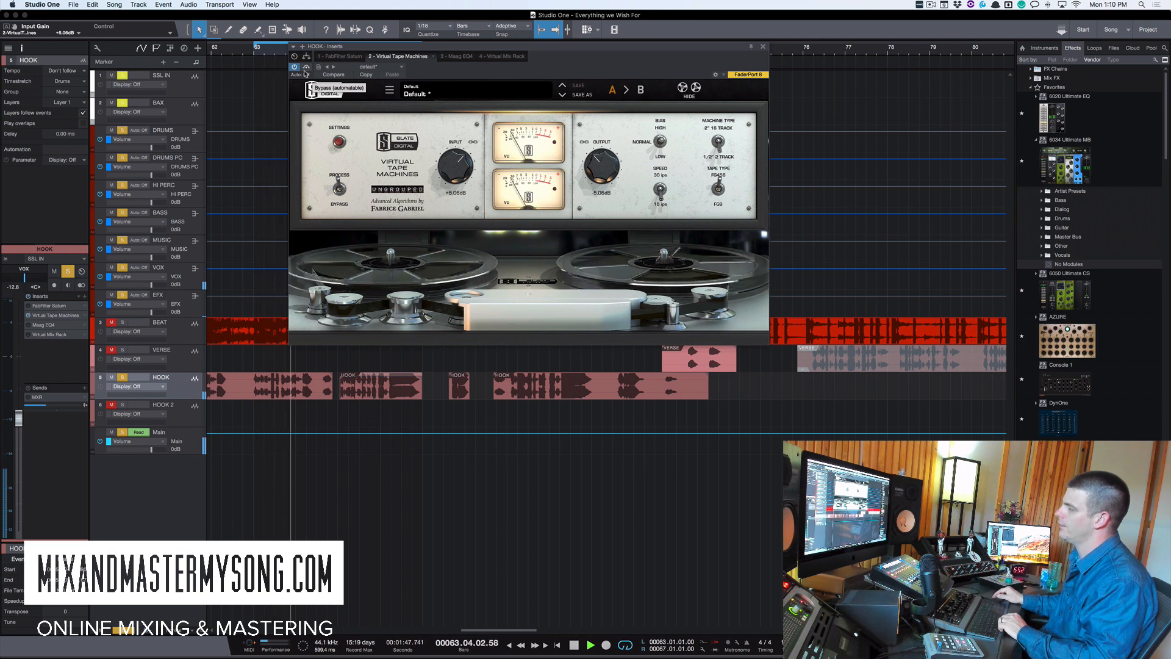
{"action": "left_click", "coordinate": [305, 68]}
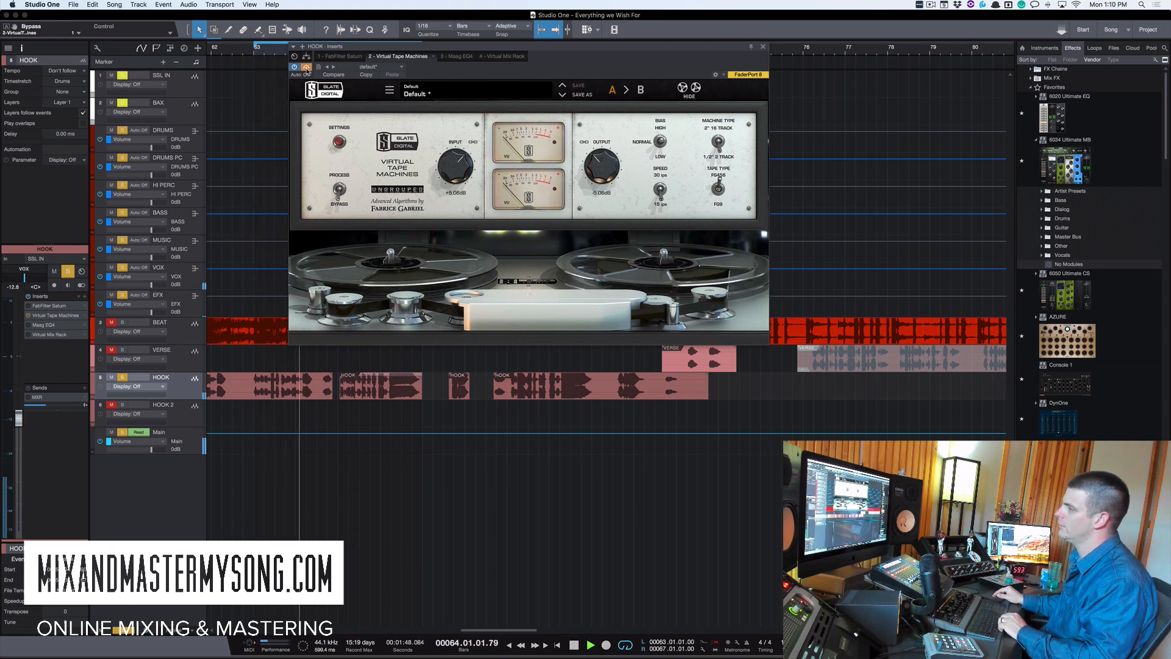
{"action": "key", "text": "space"}
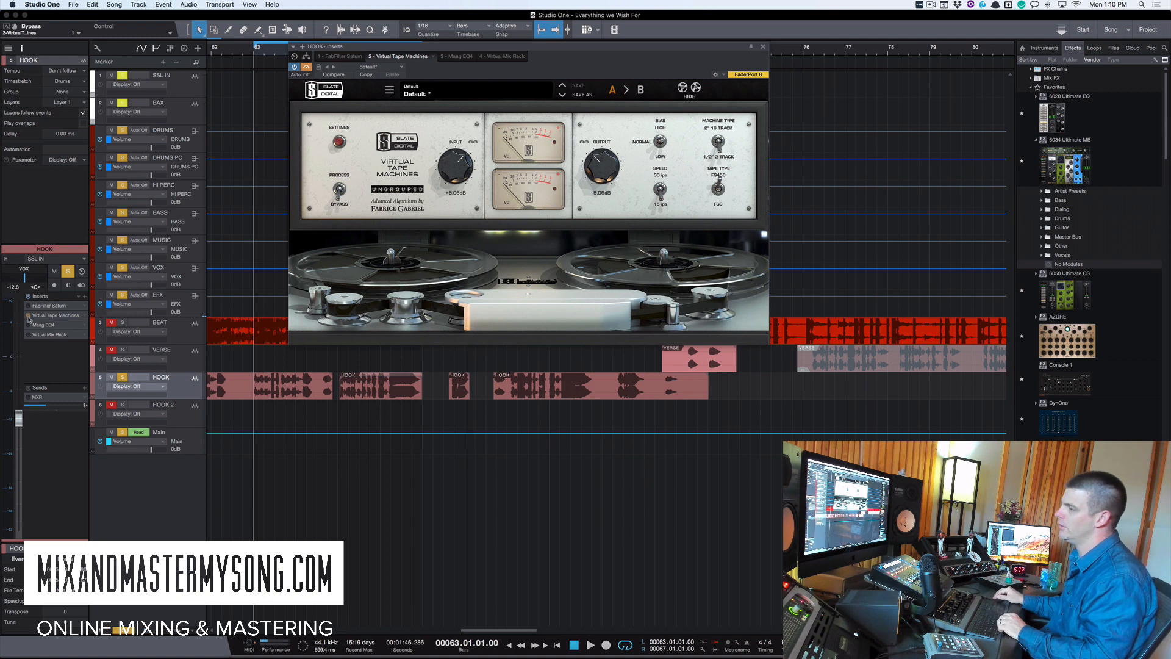
{"action": "left_click", "coordinate": [295, 67]}
{"action": "left_click", "coordinate": [64, 314]}
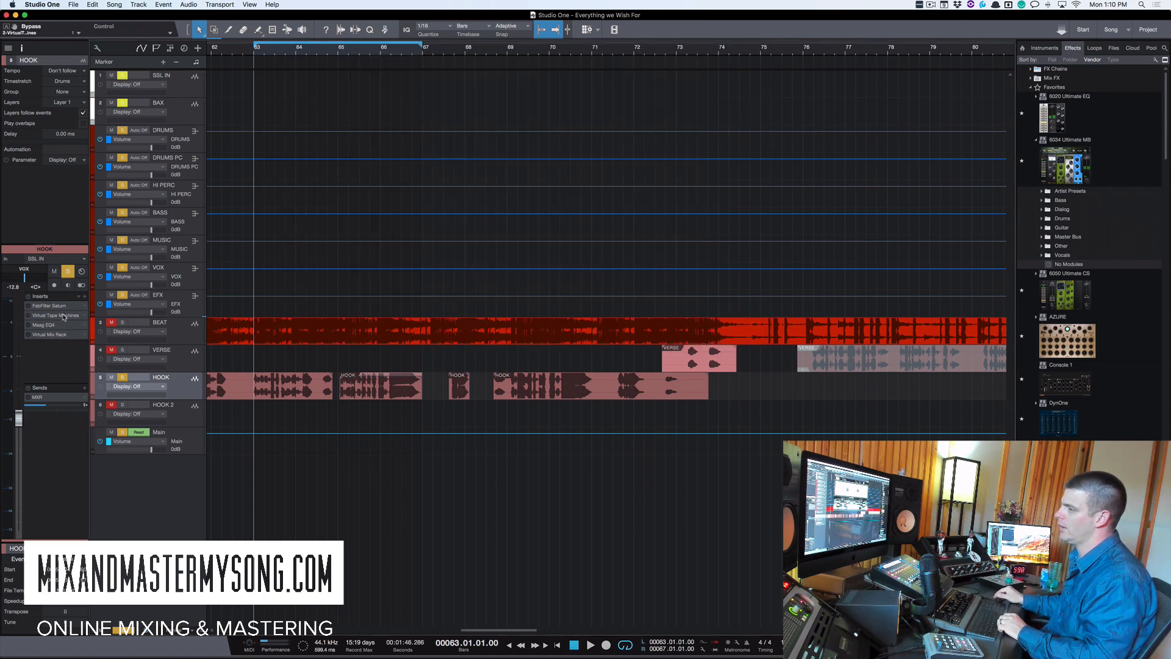
- Open the MIX1 send's FX channel and view its Doubler and MicroShift inserts
{"action": "left_click", "coordinate": [59, 399]}
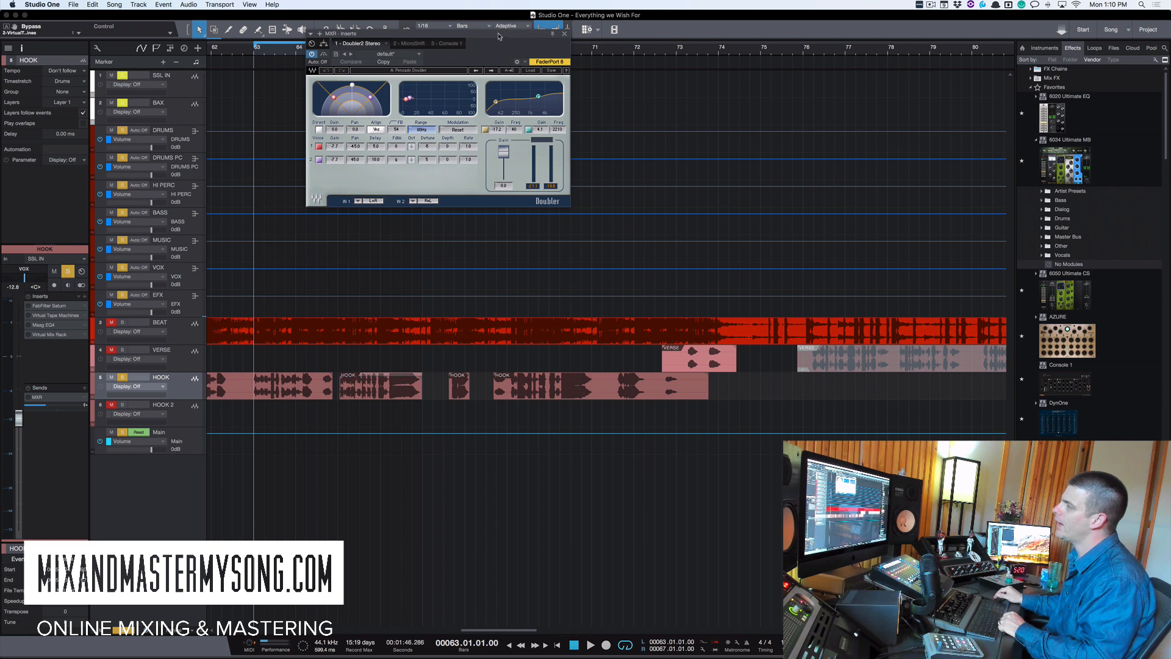
{"action": "left_click_drag", "start_coordinate": [497, 36], "coordinate": [507, 52]}
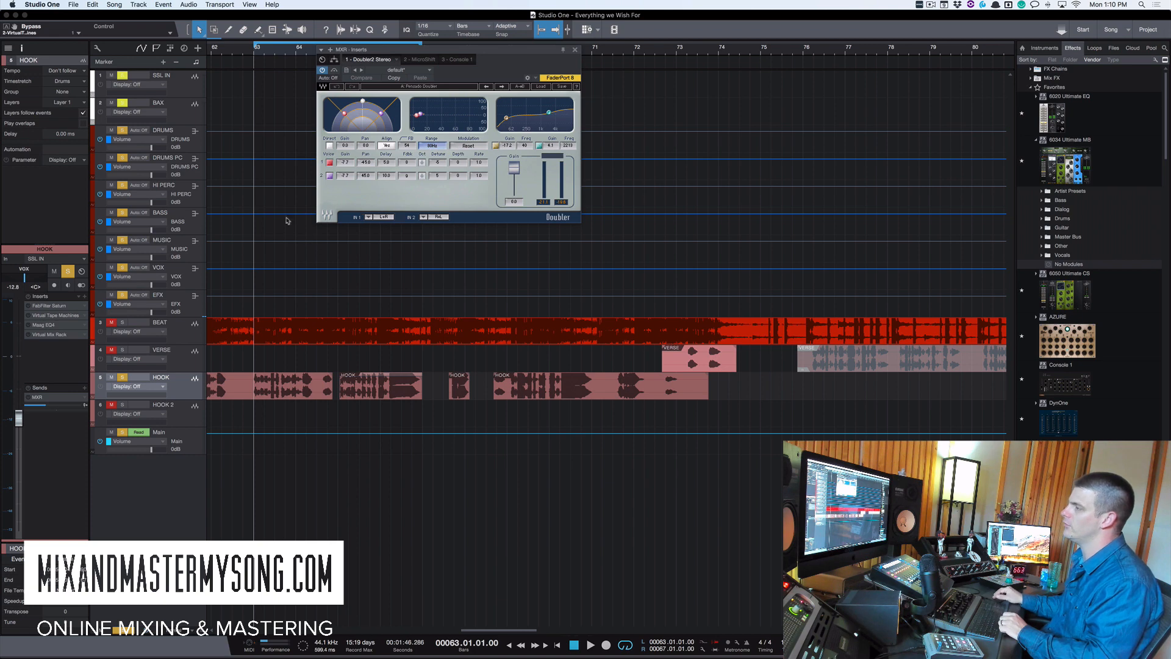
{"action": "left_click", "coordinate": [421, 59]}
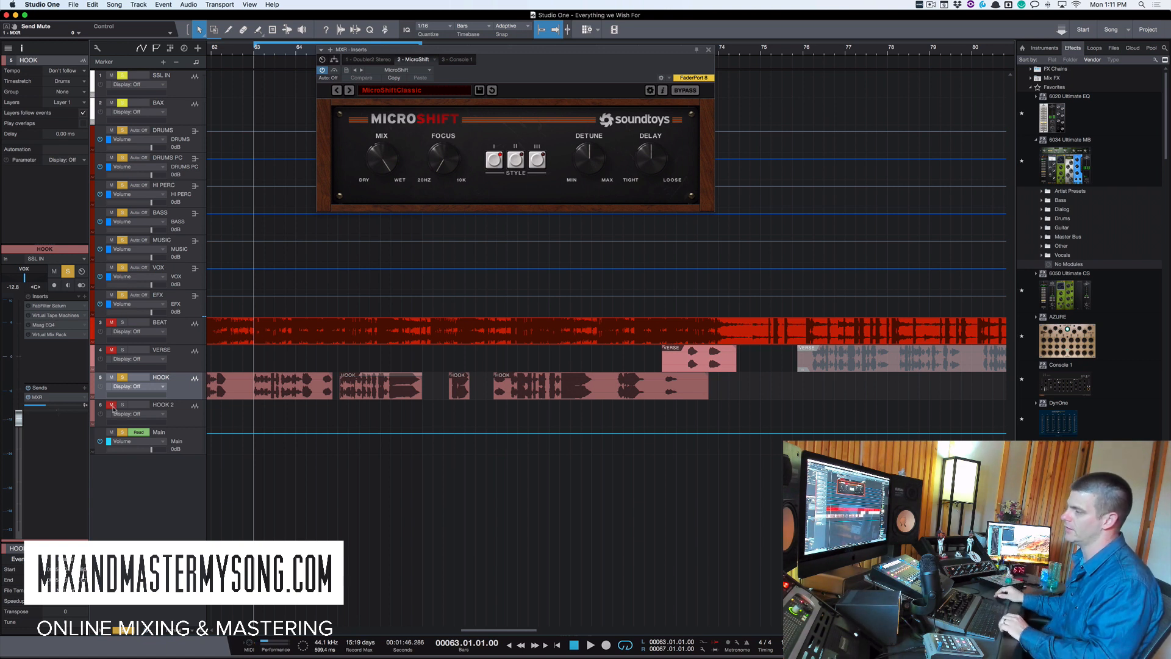
- Lower the HOOK track's MIX1 send level while the song plays
{"action": "key", "text": "space"}
{"action": "mouse_move", "coordinate": [50, 409]}
{"action": "left_mouse_down"}
{"action": "mouse_move", "coordinate": [65, 408]}
{"action": "mouse_move", "coordinate": [43, 408]}
{"action": "left_mouse_up"}
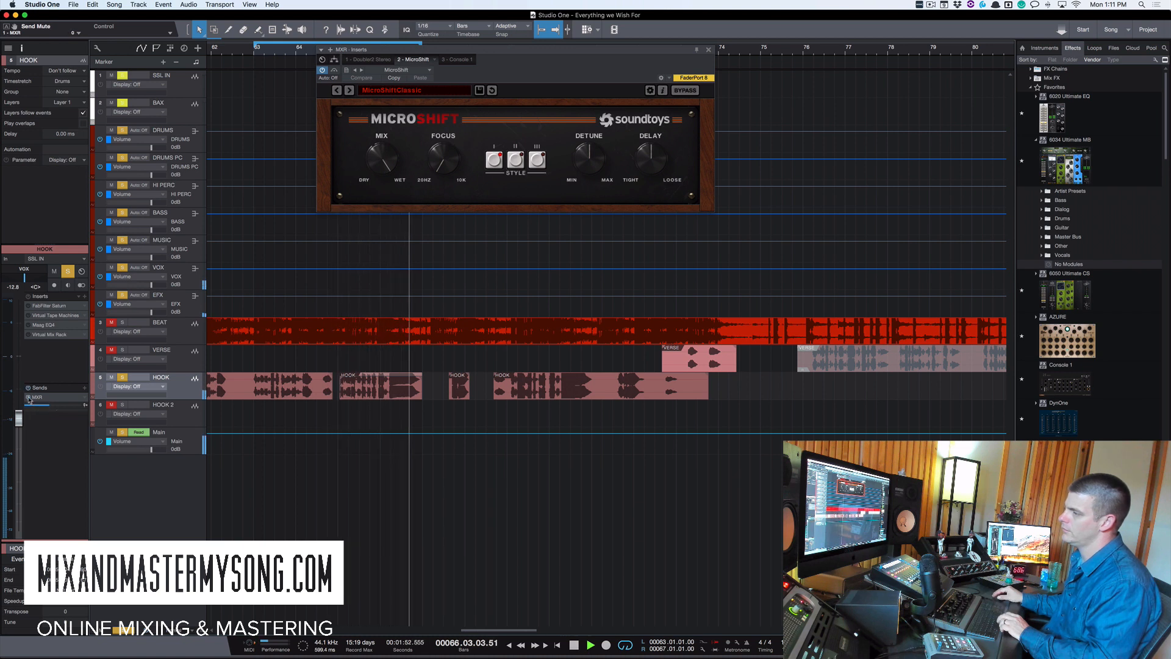
{"action": "key", "text": "space"}
- Close the FX channel's plug-in window and open the Maag EQ4 insert on the HOOK track
{"action": "left_click", "coordinate": [29, 398]}
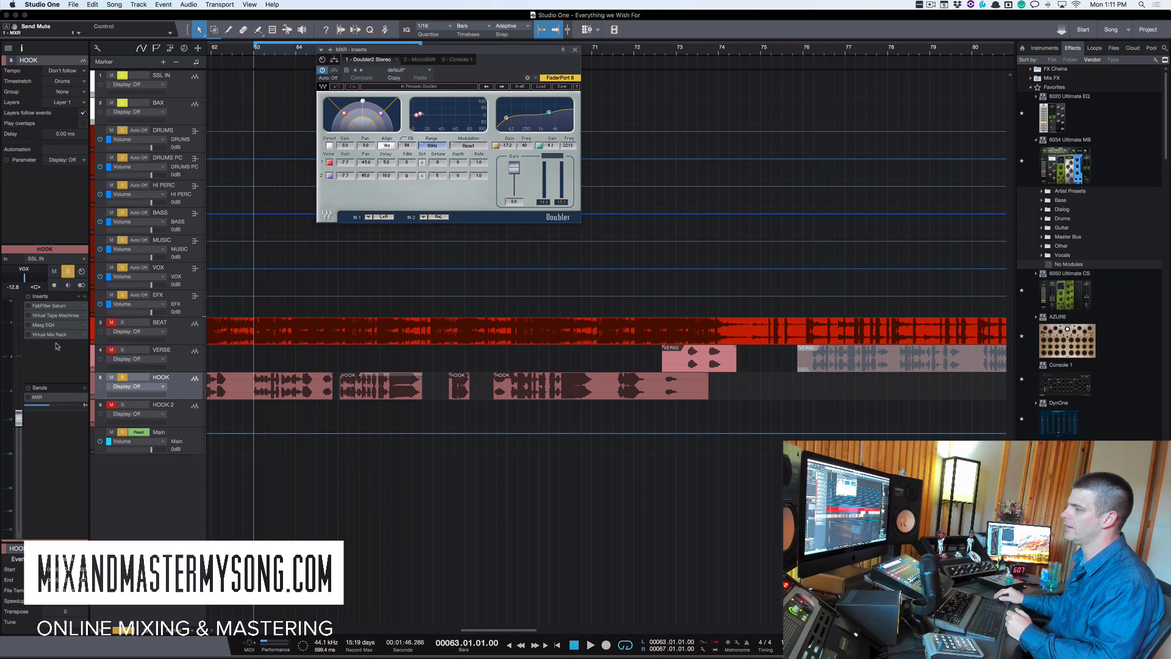
{"action": "left_click", "coordinate": [575, 51]}
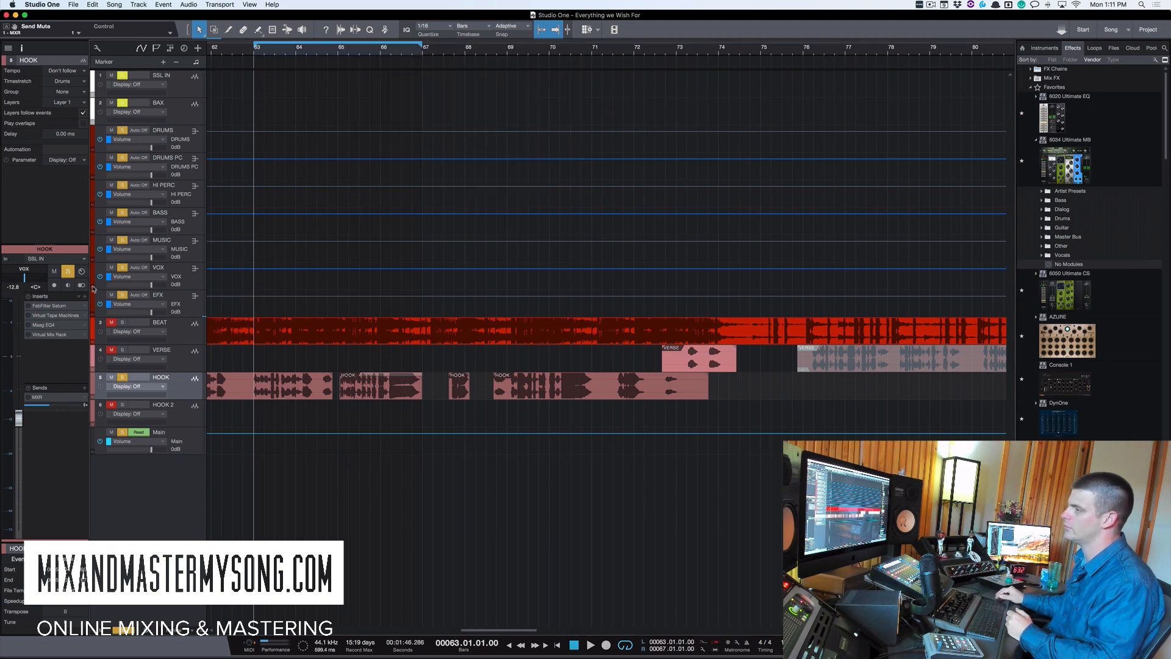
{"action": "left_click", "coordinate": [52, 326]}
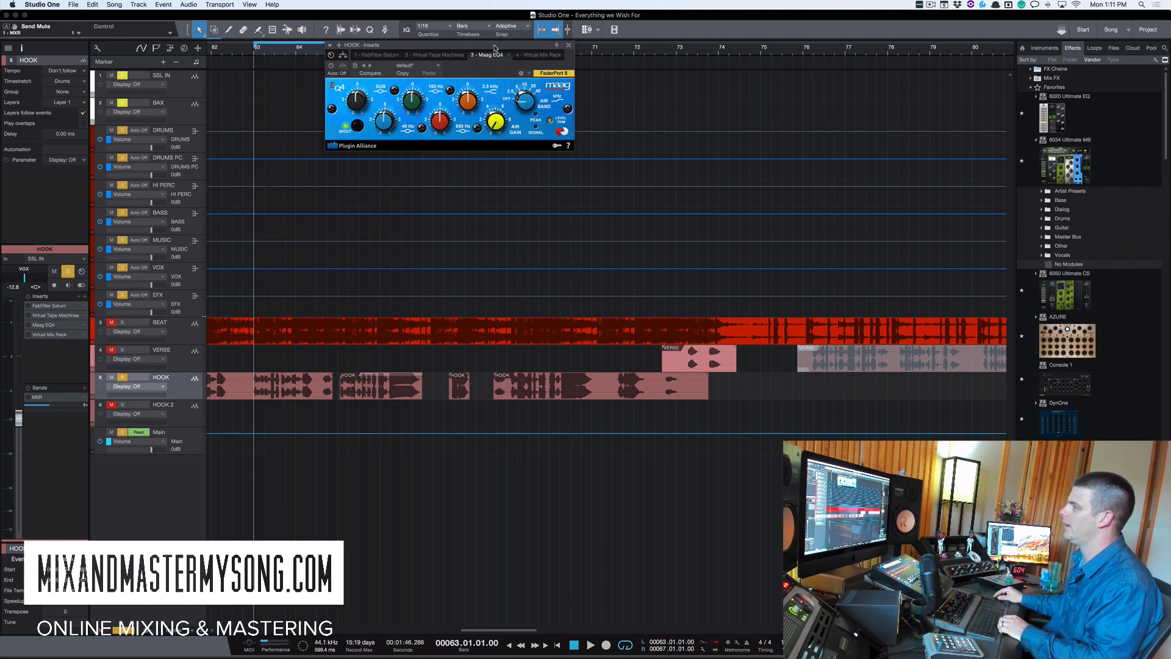
- Reposition the Maag EQ4 window and adjust its Sub band knob
{"action": "left_click_drag", "start_coordinate": [495, 46], "coordinate": [459, 116]}
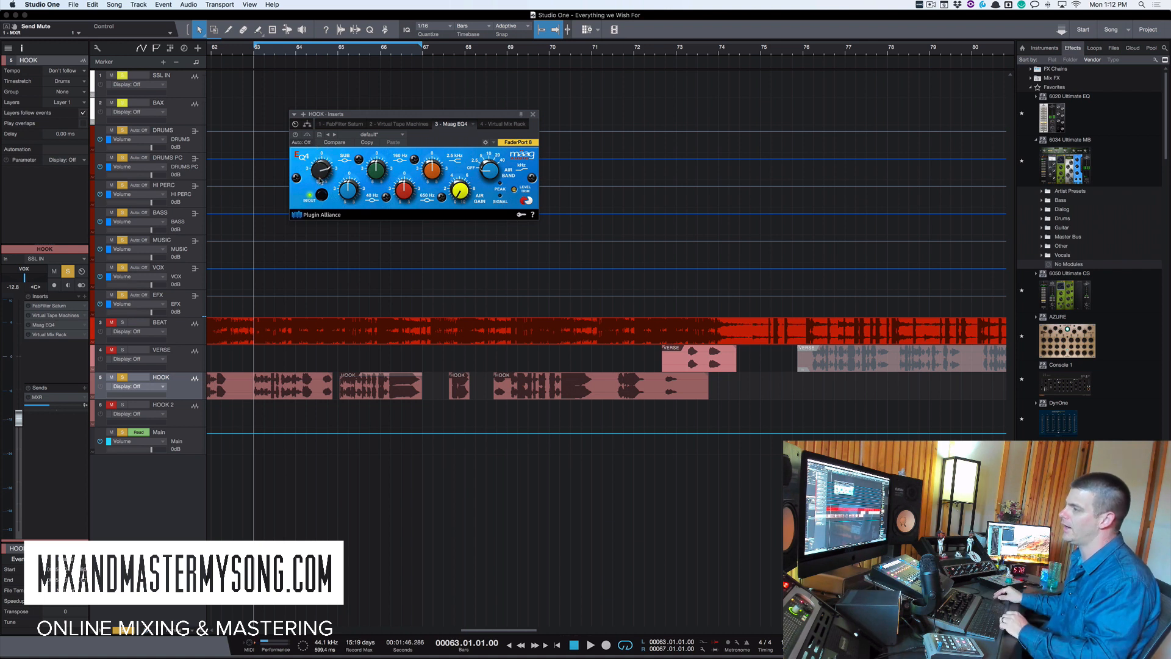
{"action": "mouse_move", "coordinate": [327, 168]}
{"action": "left_mouse_down"}
{"action": "mouse_move", "coordinate": [328, 190]}
{"action": "mouse_move", "coordinate": [322, 169]}
{"action": "left_mouse_up"}
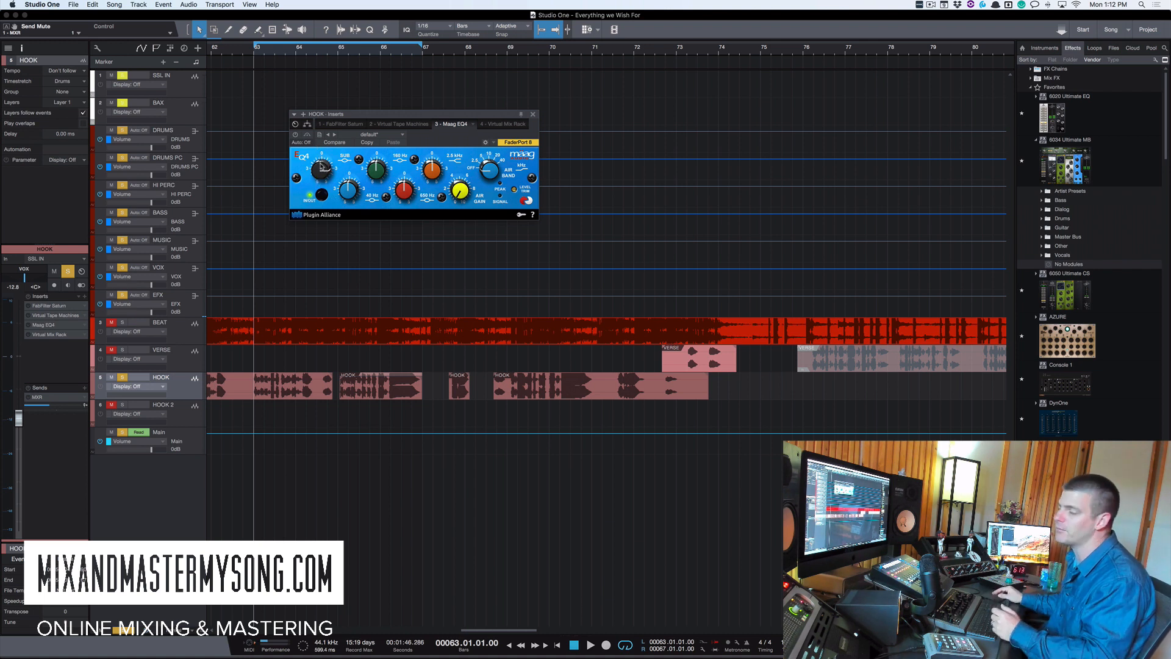
{"action": "left_click_drag", "start_coordinate": [322, 170], "coordinate": [322, 183]}
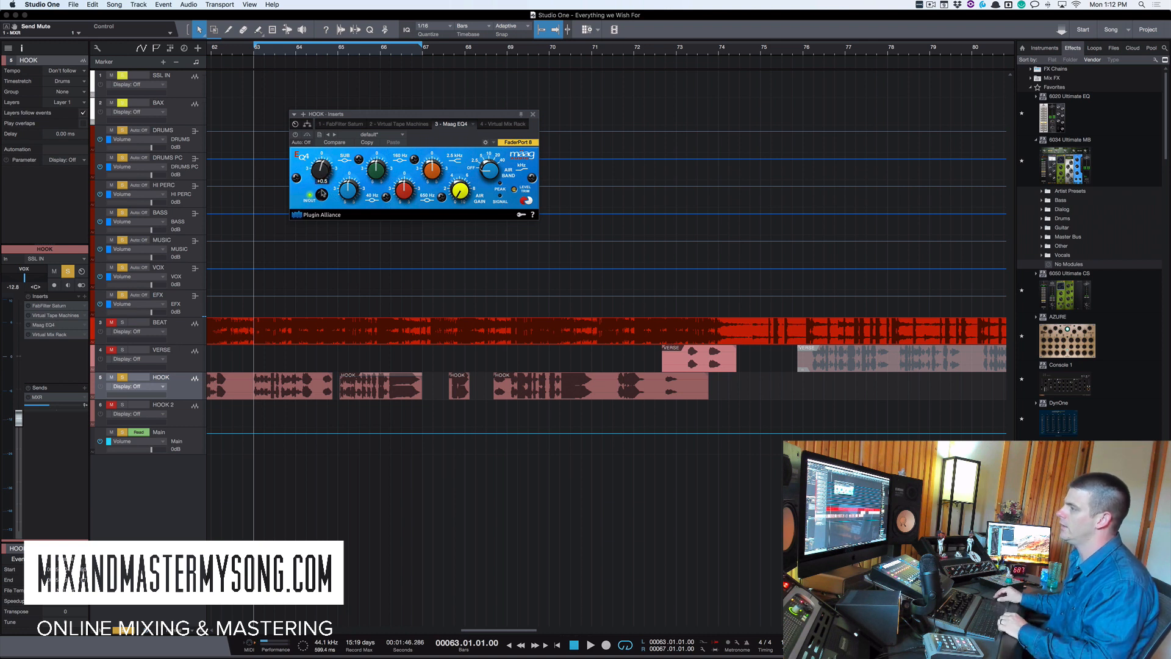
- Set the Maag EQ4's level trim to -4.8 dB while auditioning the song
{"action": "key", "text": "space"}
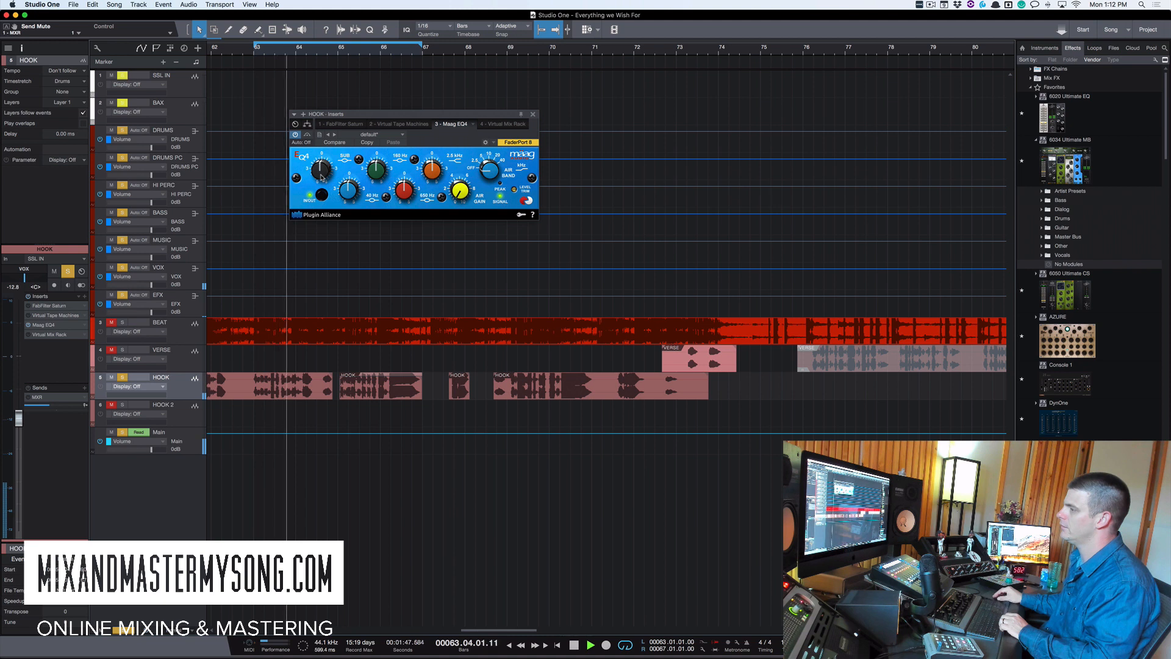
{"action": "key", "text": "space"}
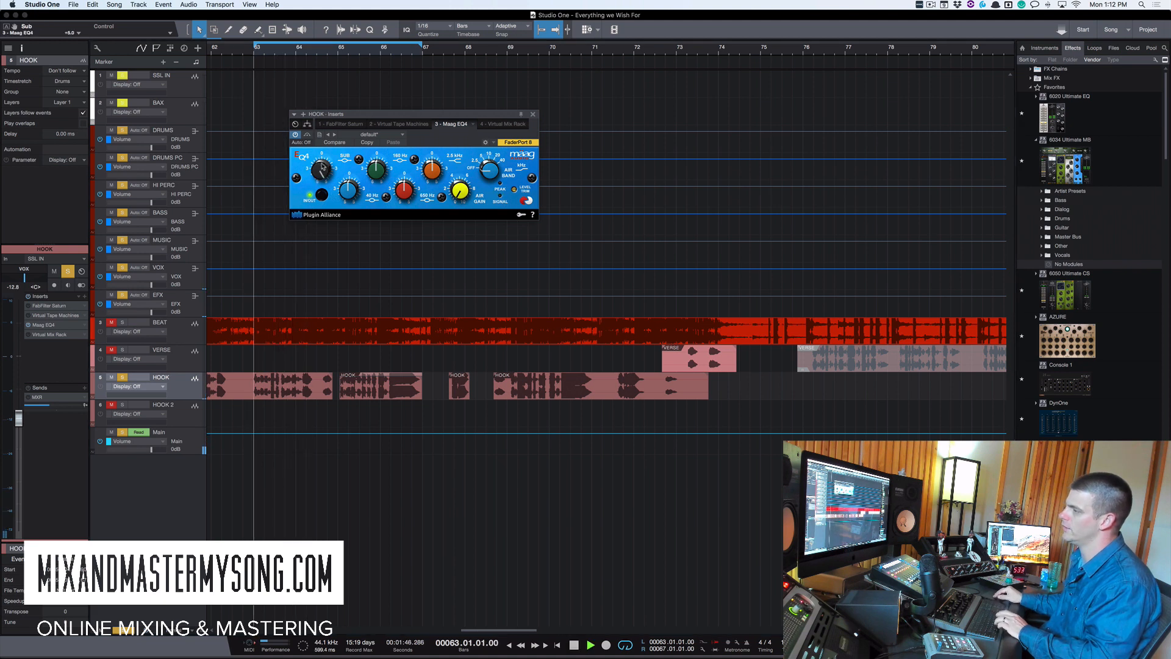
{"action": "key", "text": "space"}
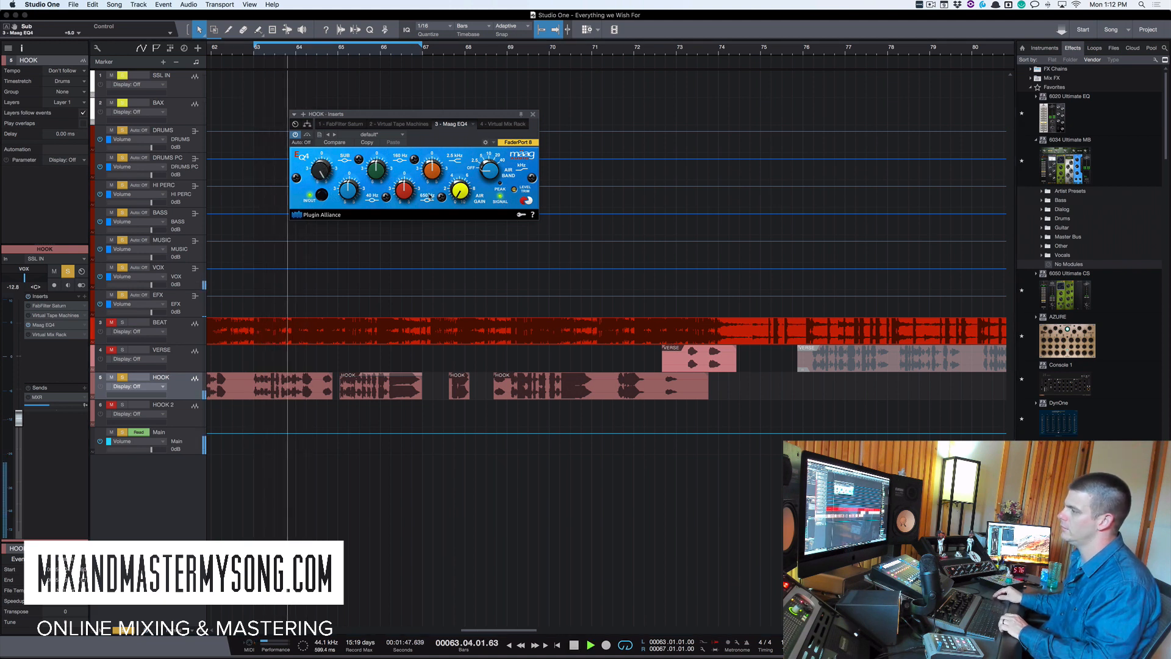
{"action": "key", "text": "space"}
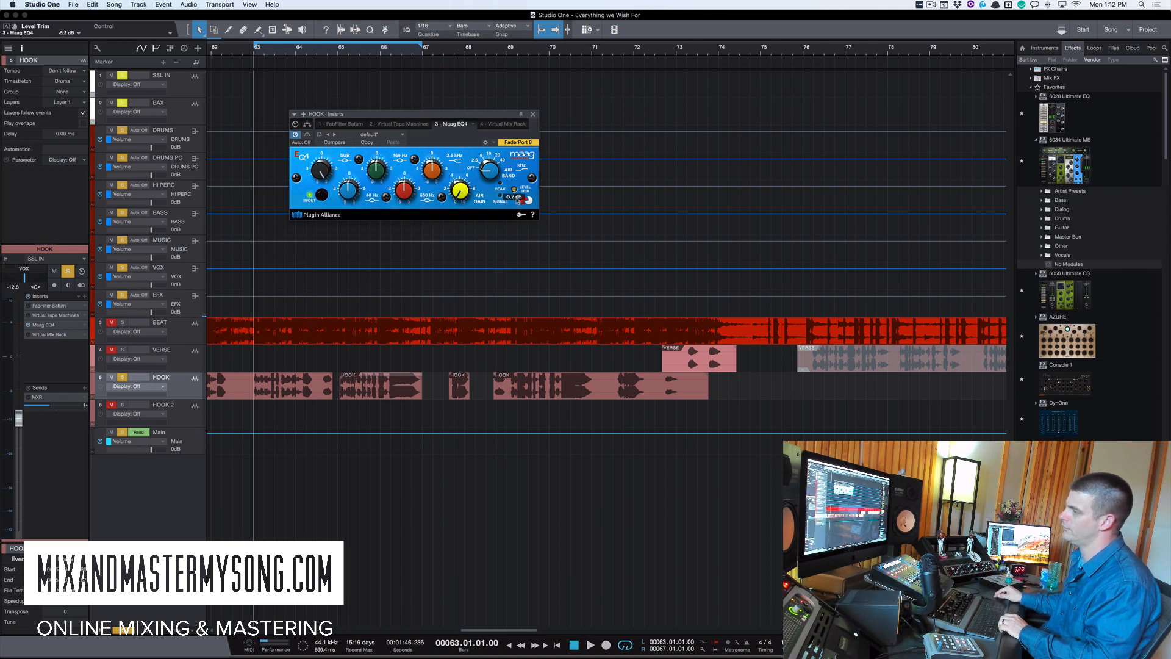
{"action": "left_click_drag", "start_coordinate": [517, 197], "coordinate": [518, 200]}
- Compare the Maag EQ4 with its bypass toggled on and off during playback
{"action": "key", "text": "space"}
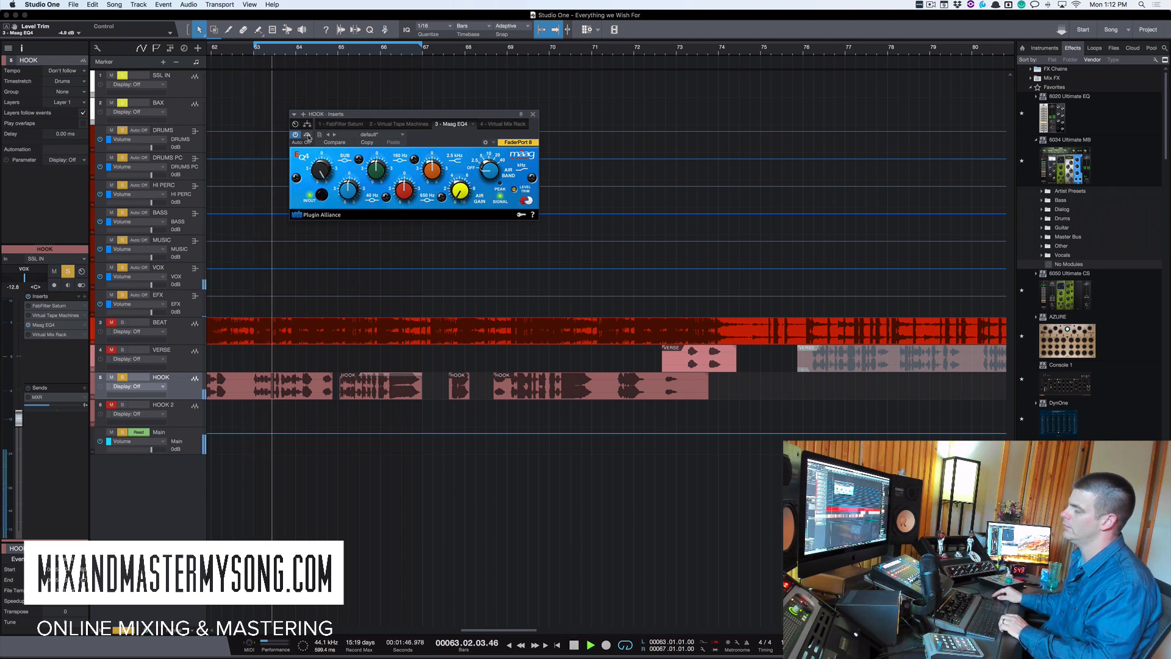
{"action": "left_click", "coordinate": [307, 135]}
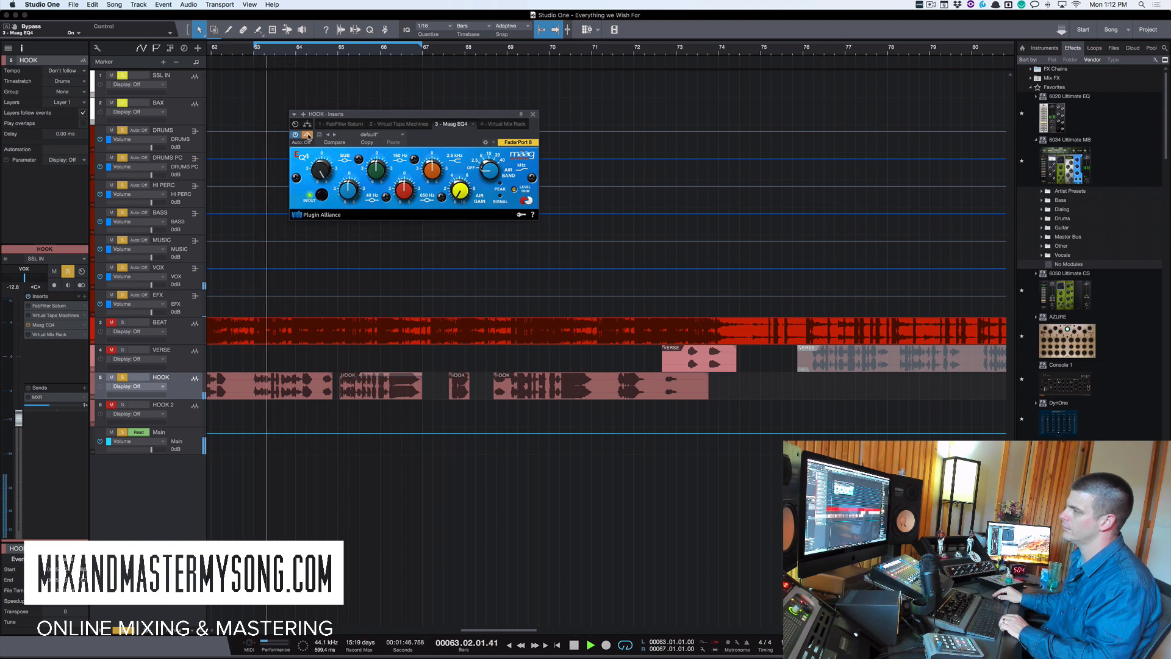
{"action": "left_click", "coordinate": [308, 135]}
{"action": "key", "text": "space"}
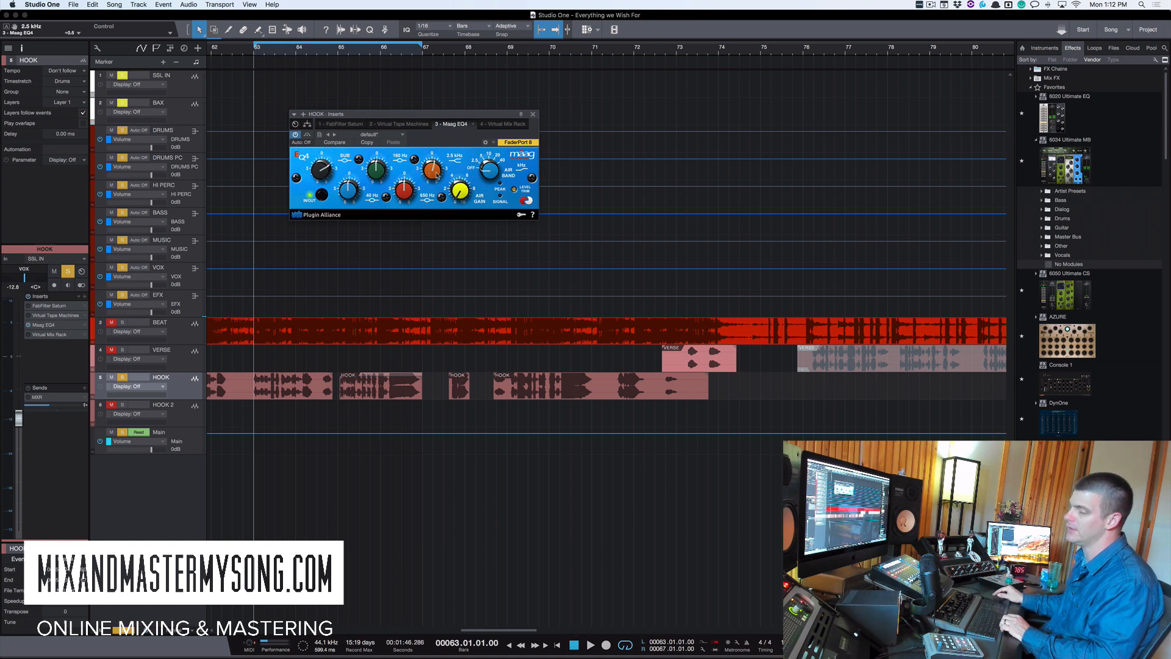
- Open the HOOK track's Virtual Mix Rack insert and position its window
{"action": "left_click", "coordinate": [28, 324]}
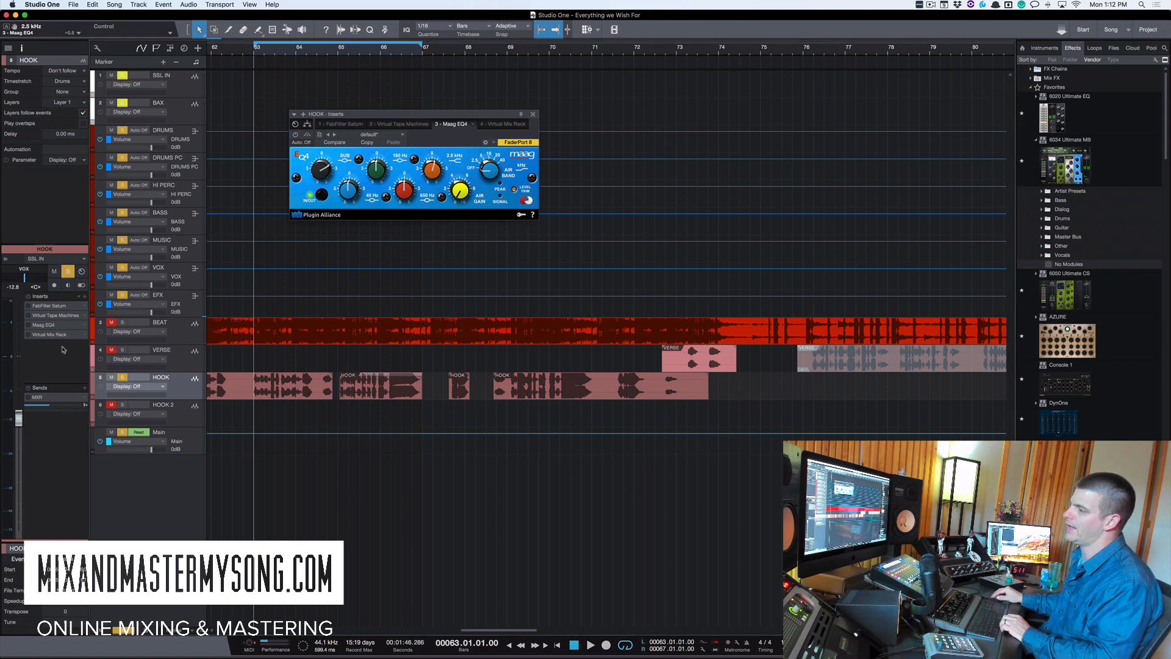
{"action": "double_click", "coordinate": [53, 334]}
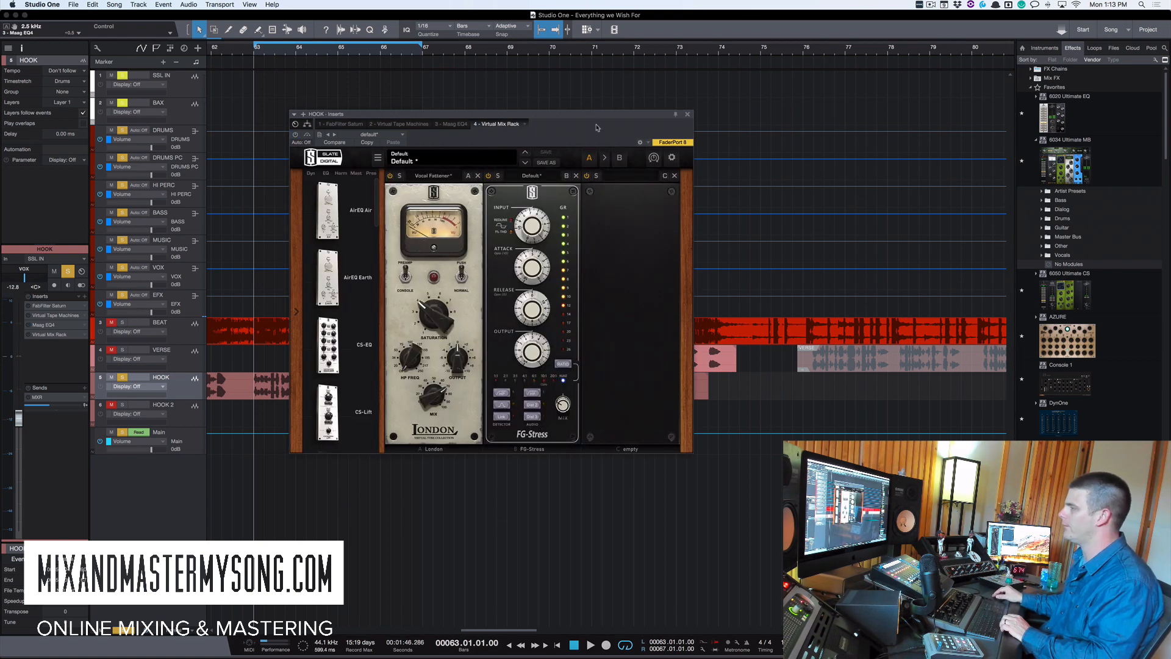
{"action": "left_click_drag", "start_coordinate": [597, 127], "coordinate": [572, 50]}
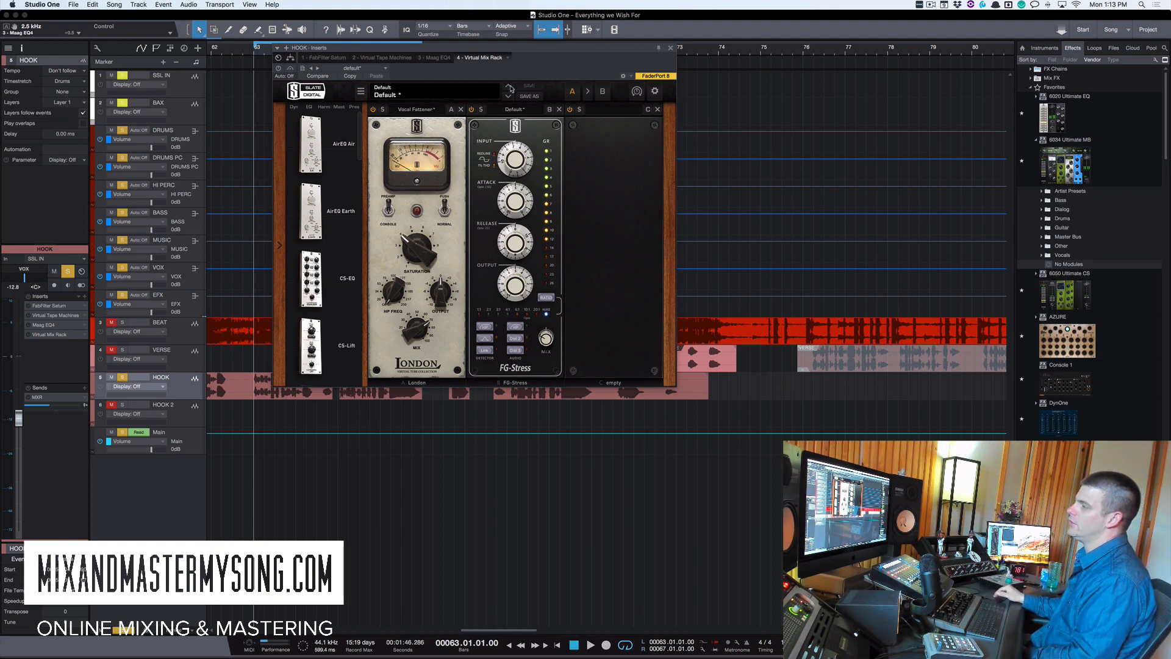
{"action": "left_click_drag", "start_coordinate": [543, 54], "coordinate": [580, 69]}
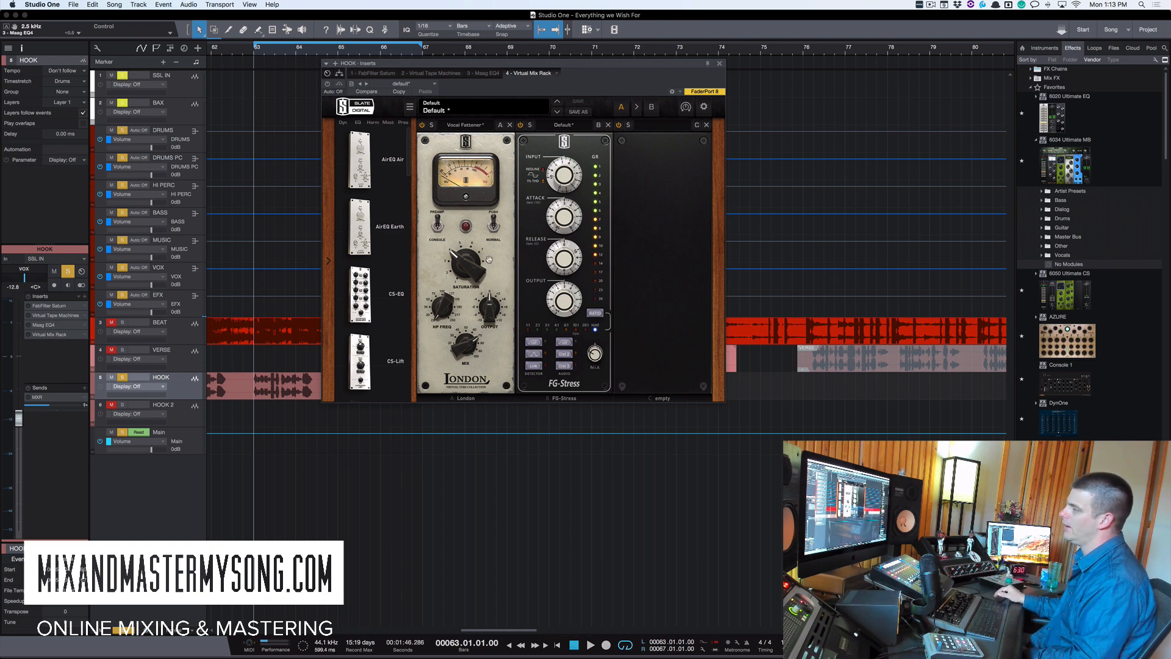
- Browse the Virtual Mix Rack's module list of available processors
{"action": "scroll", "coordinate": [388, 300], "scroll_direction": "down", "scroll_amount": 10}
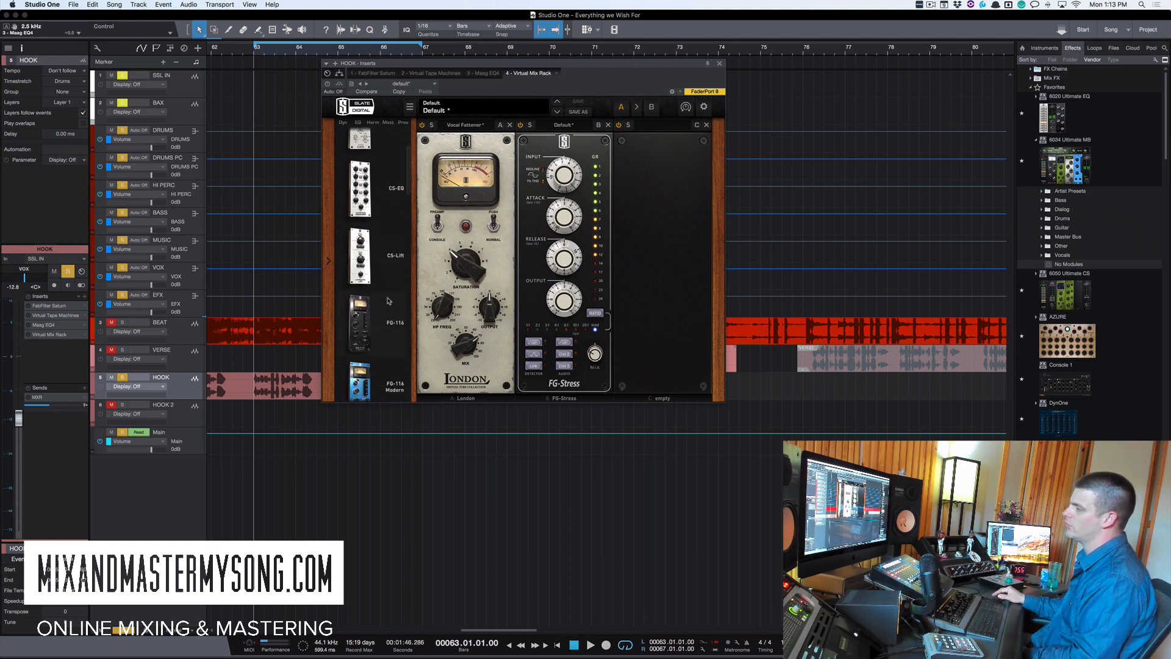
{"action": "scroll", "coordinate": [388, 300], "scroll_direction": "down", "scroll_amount": 1}
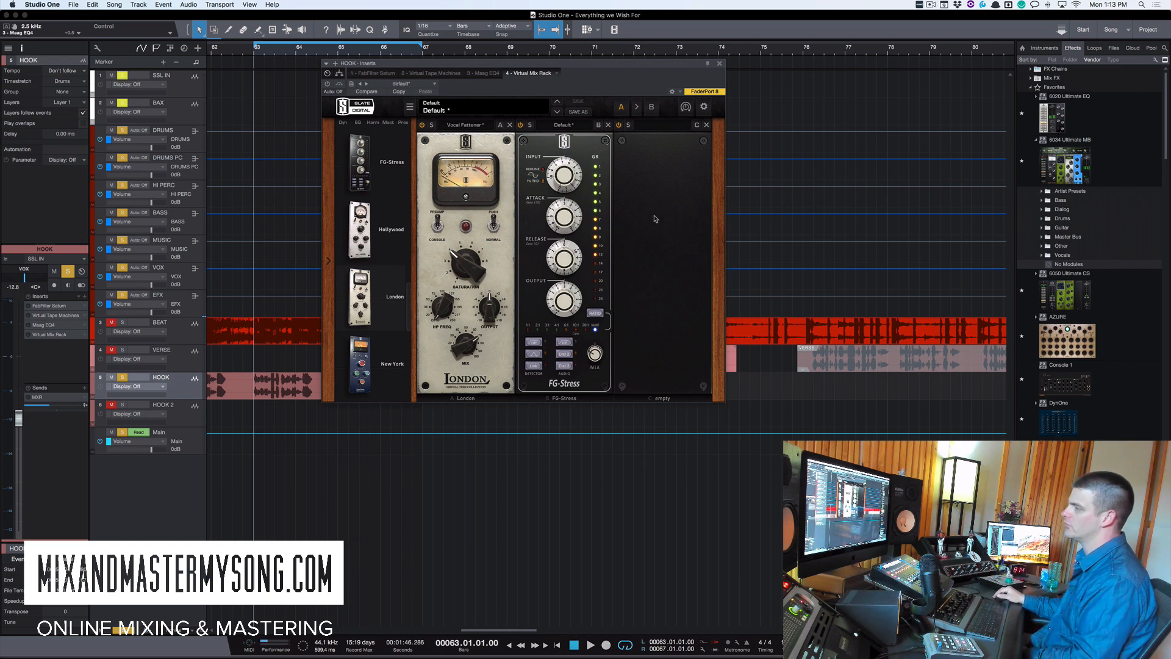
{"action": "scroll", "coordinate": [365, 268], "scroll_direction": "down", "scroll_amount": 5}
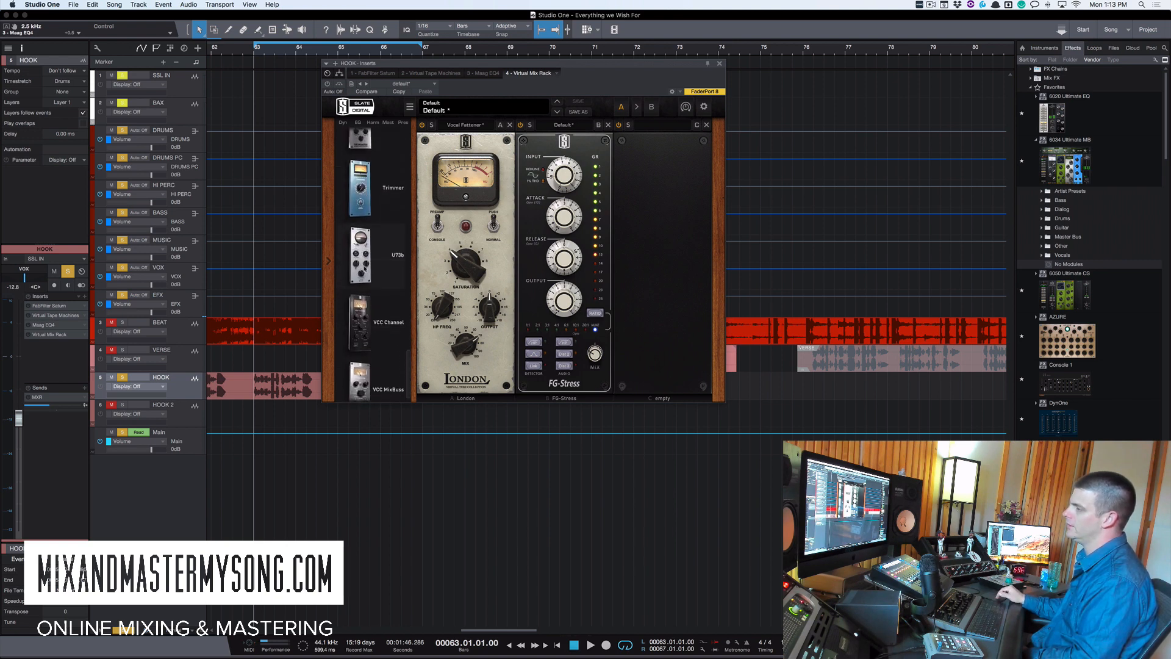
{"action": "scroll", "coordinate": [372, 231], "scroll_direction": "up", "scroll_amount": 4}
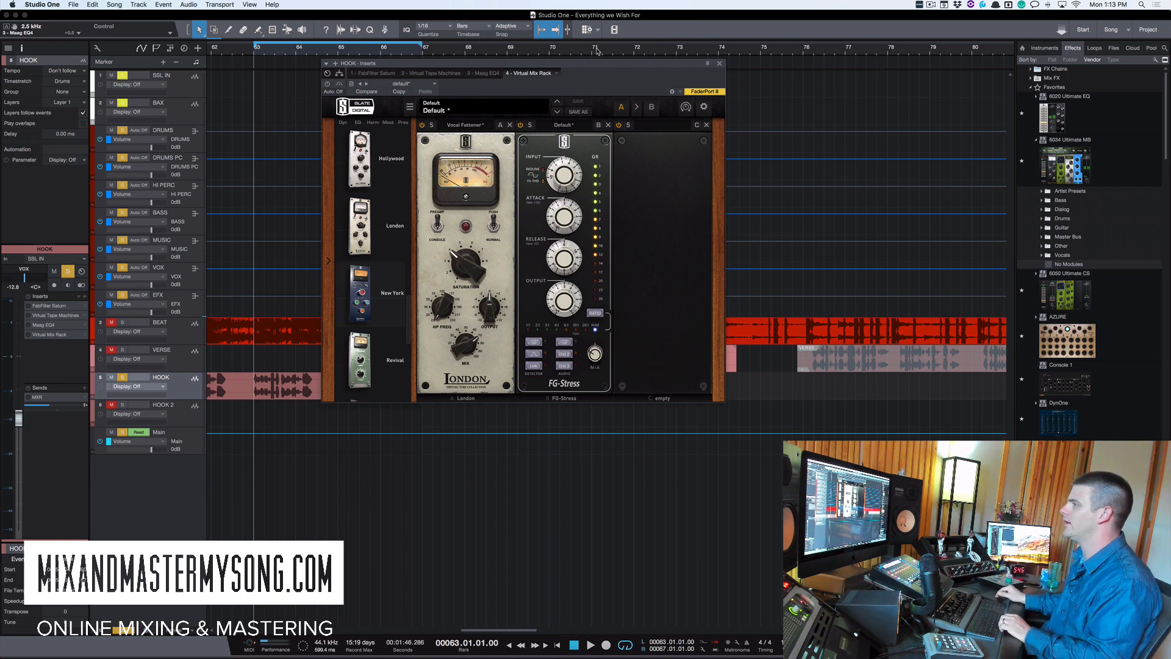
{"action": "left_click_drag", "start_coordinate": [605, 63], "coordinate": [596, 49]}
- Toggle the Virtual Mix Rack's bypass while the song plays
{"action": "key", "text": "space"}
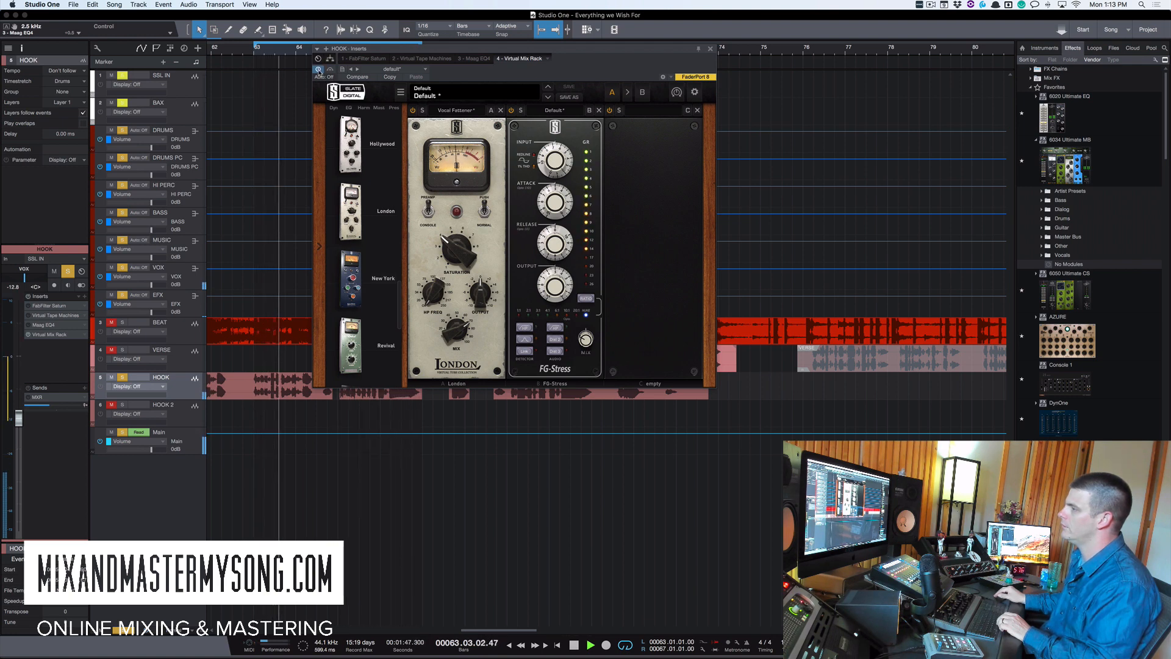
{"action": "key", "text": "space"}
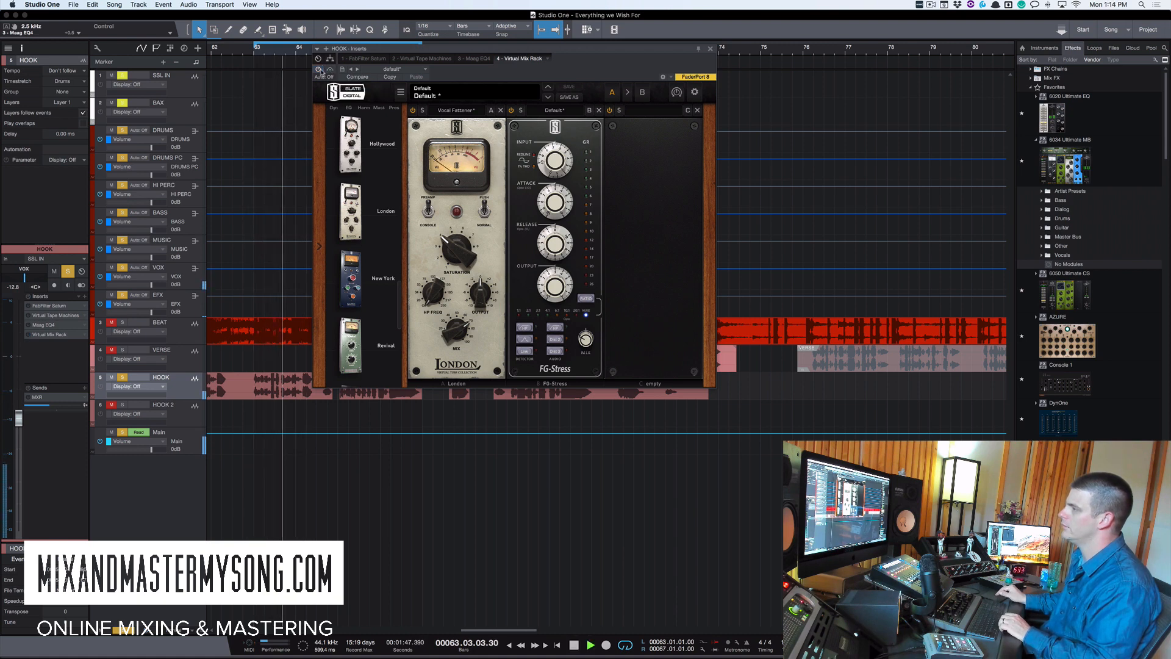
{"action": "left_click", "coordinate": [318, 69]}
{"action": "key", "text": "space"}
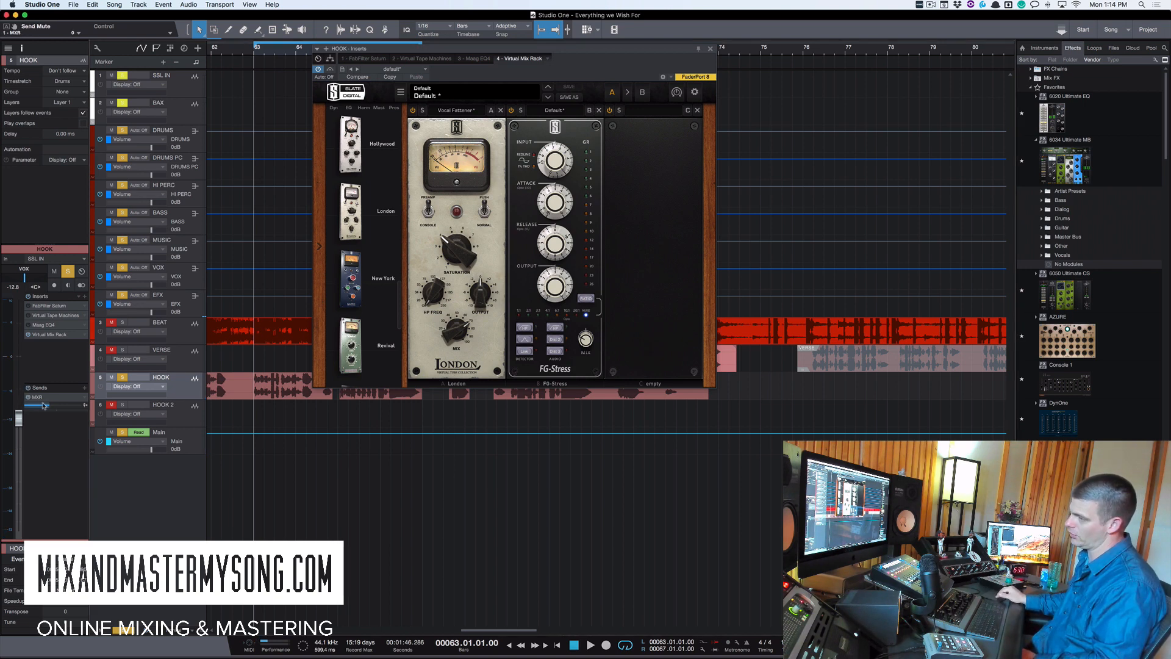
- Reopen the Maag EQ4 insert window, reposition it, and audition the vocal during playback
{"action": "left_click", "coordinate": [42, 325]}
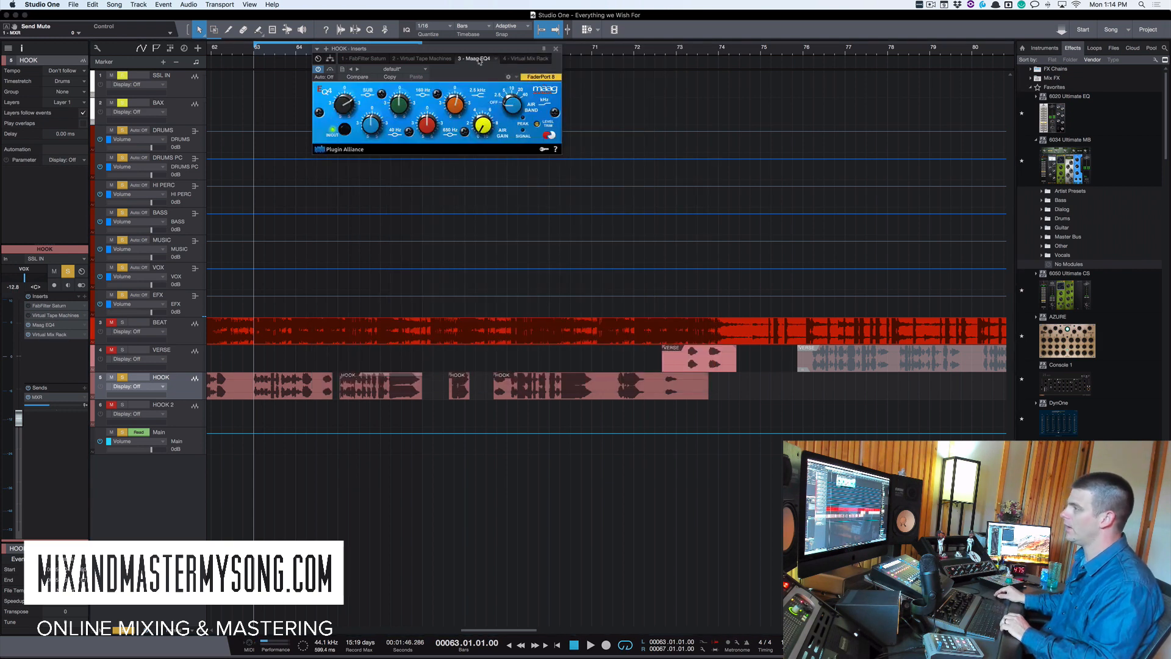
{"action": "left_click_drag", "start_coordinate": [479, 61], "coordinate": [474, 92]}
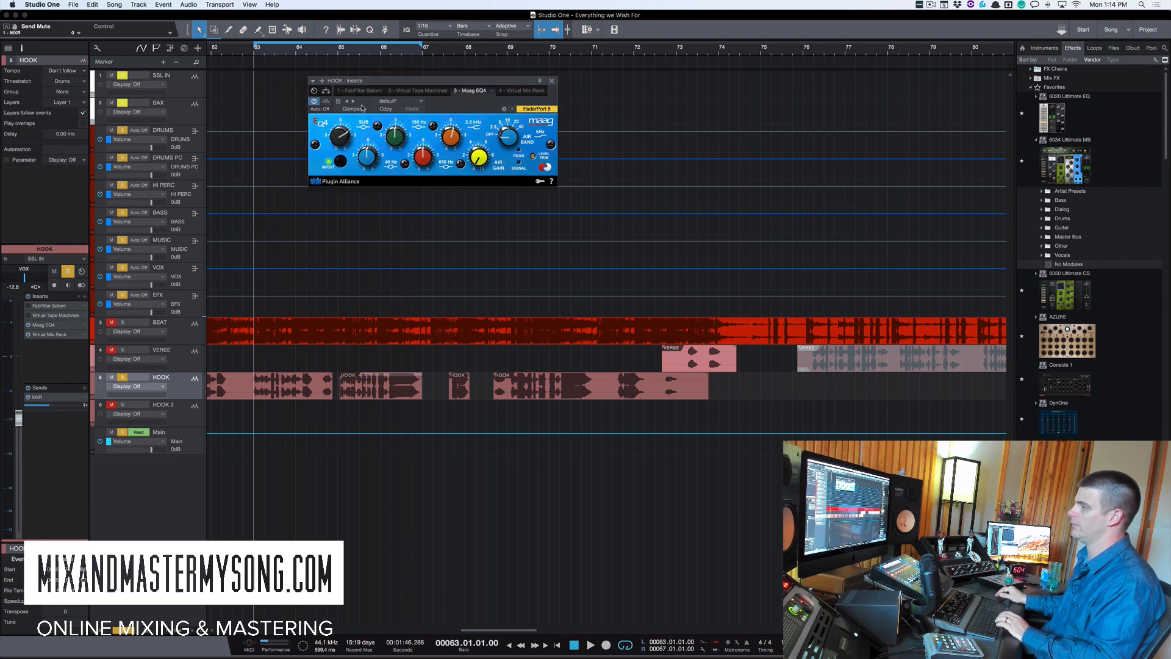
{"action": "key", "text": "space"}
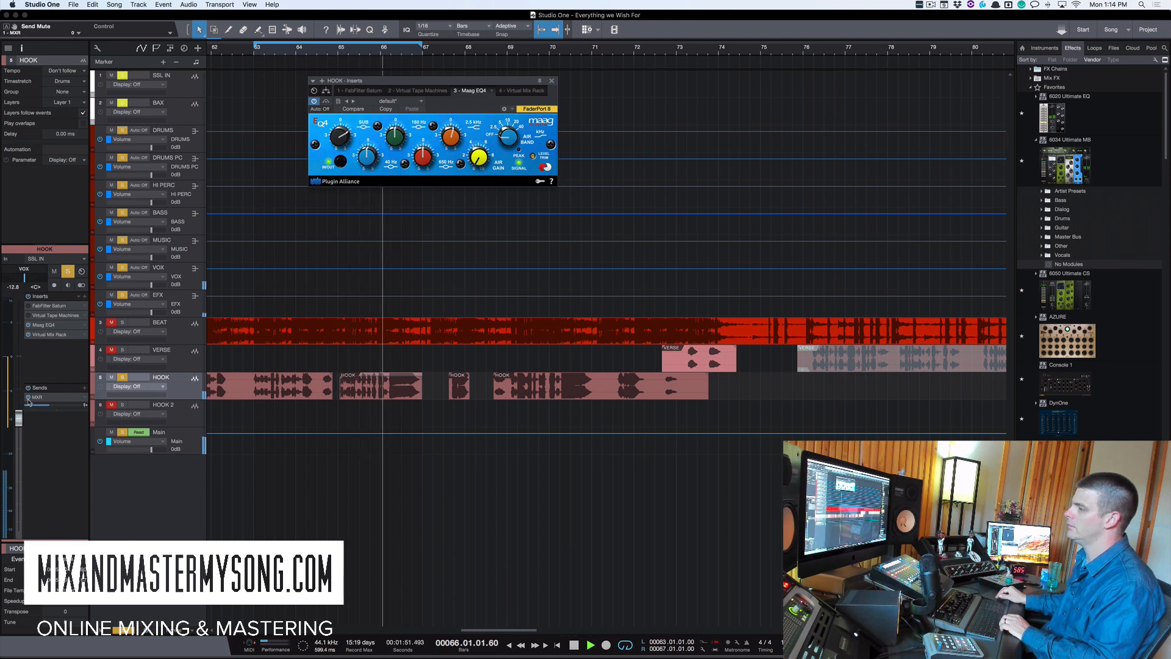
{"action": "key", "text": "space"}
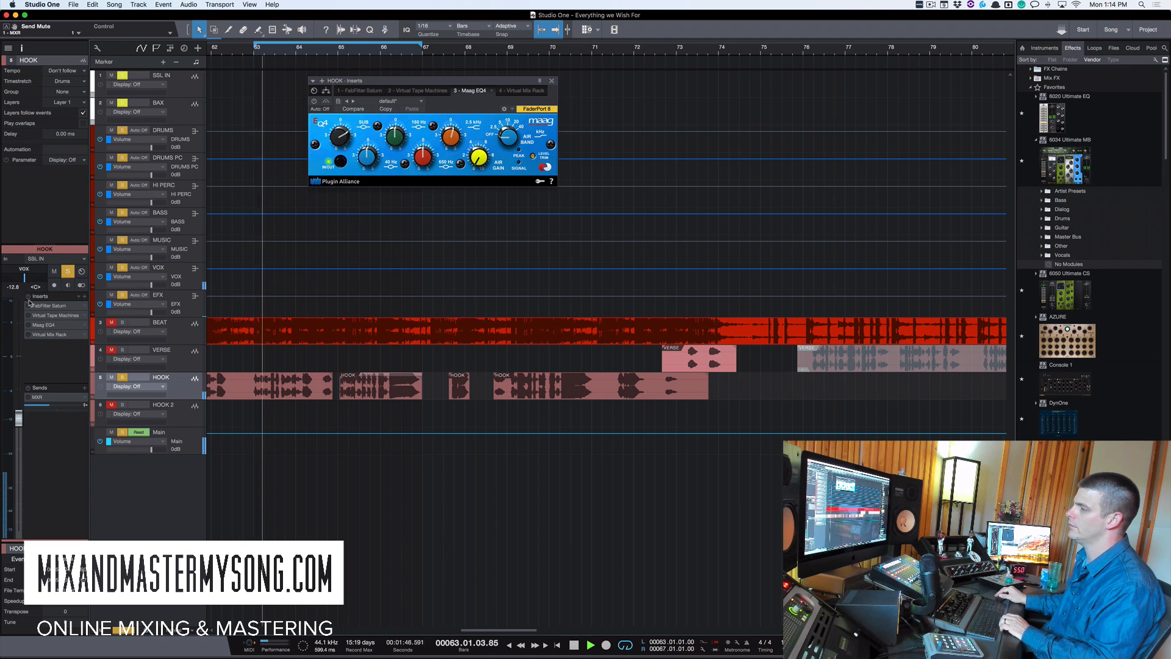
{"action": "key", "text": "space"}
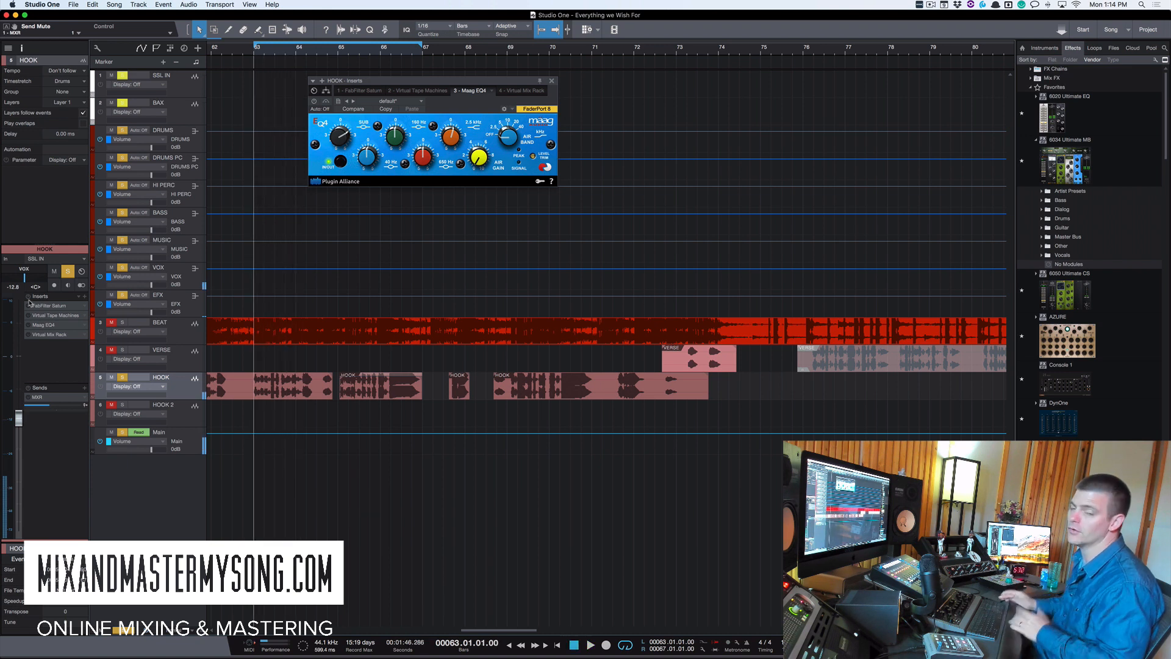